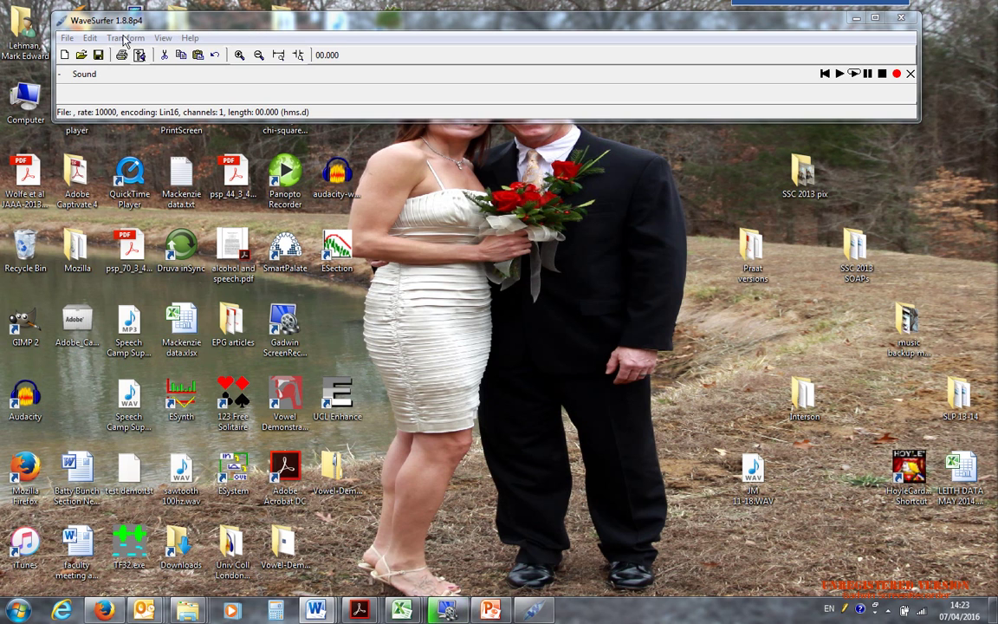
Step: Browse the USB disk for a sound to open, in CDO 734-fa04 > CDO 734 > lab8-voicing > Voicing lab wav files
mouse_move(206, 24)
left_mouse_down()
mouse_move(205, 13)
mouse_move(204, 31)
left_mouse_up()
left_click(66, 44)
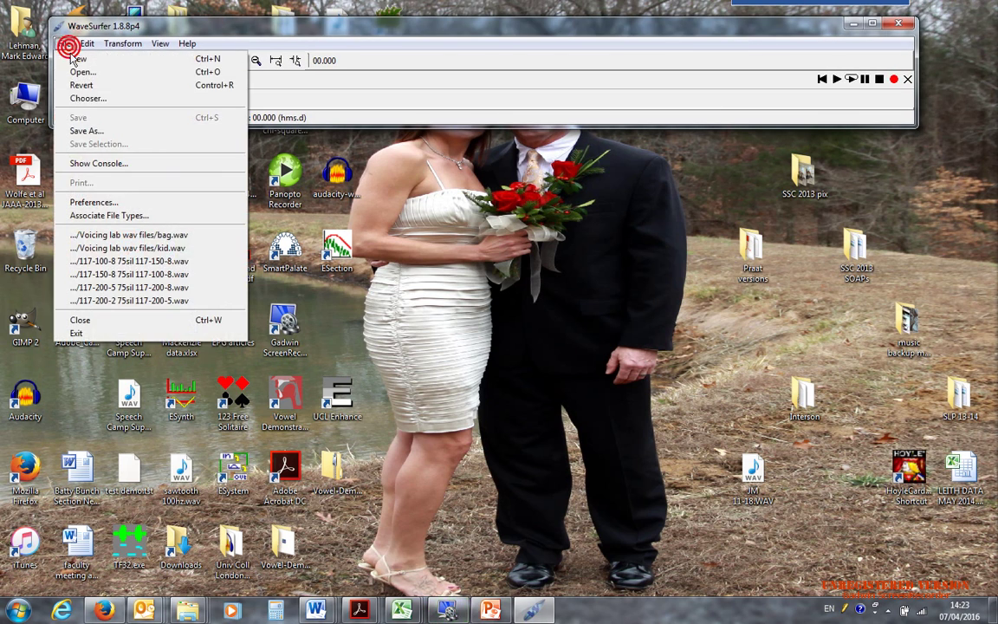
left_click(79, 70)
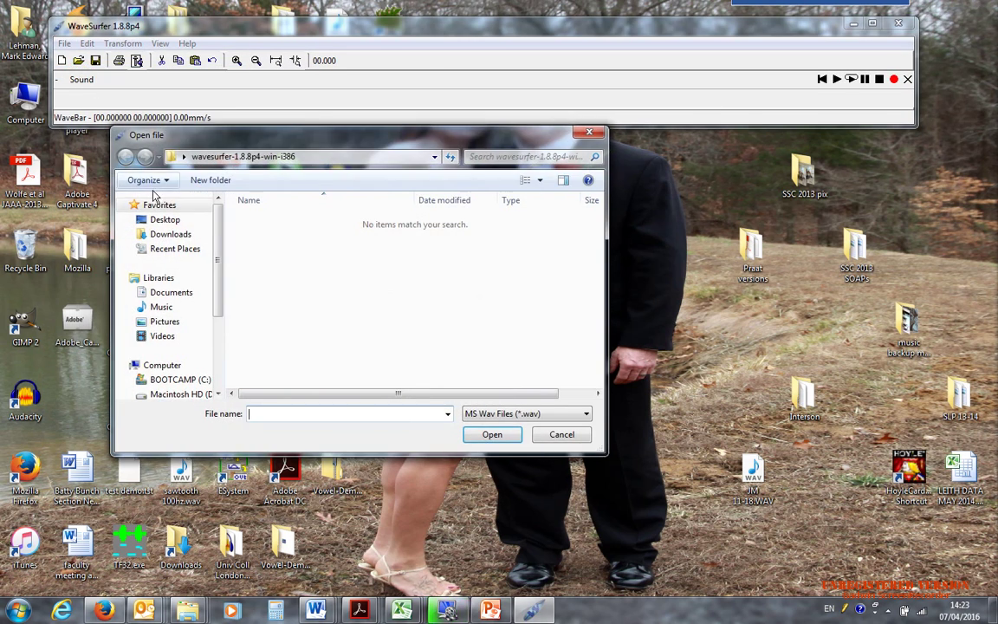
scroll(215, 271, "down", 3)
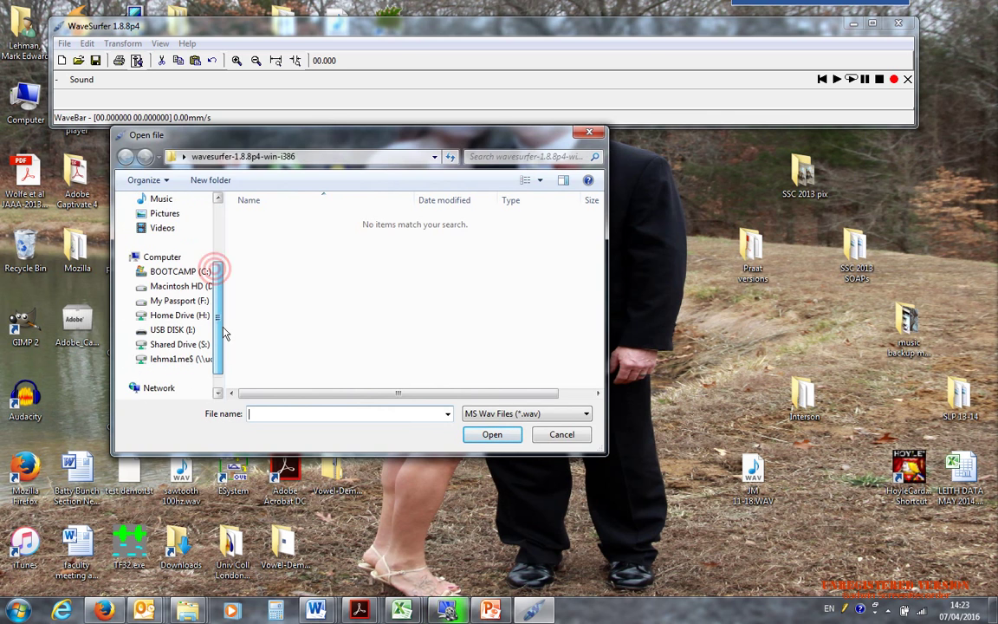
left_click(161, 333)
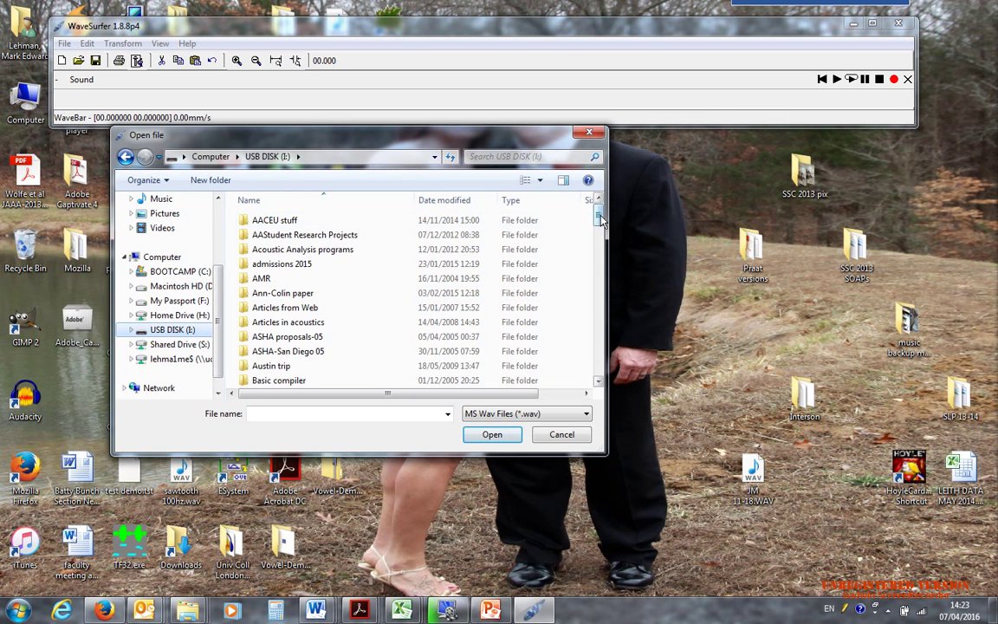
left_click_drag(601, 220, 598, 234)
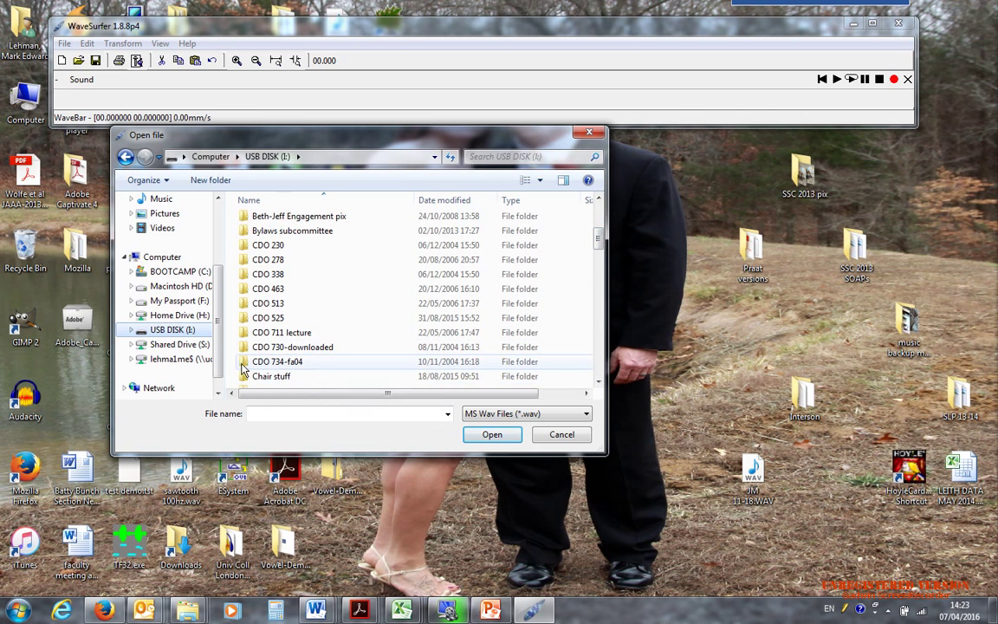
double_click(244, 364)
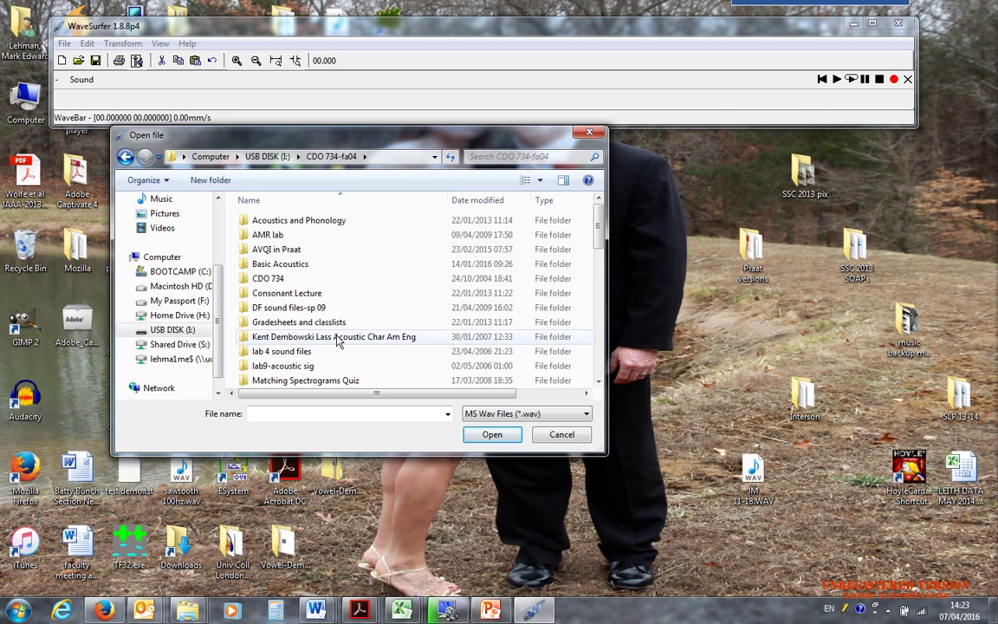
double_click(246, 279)
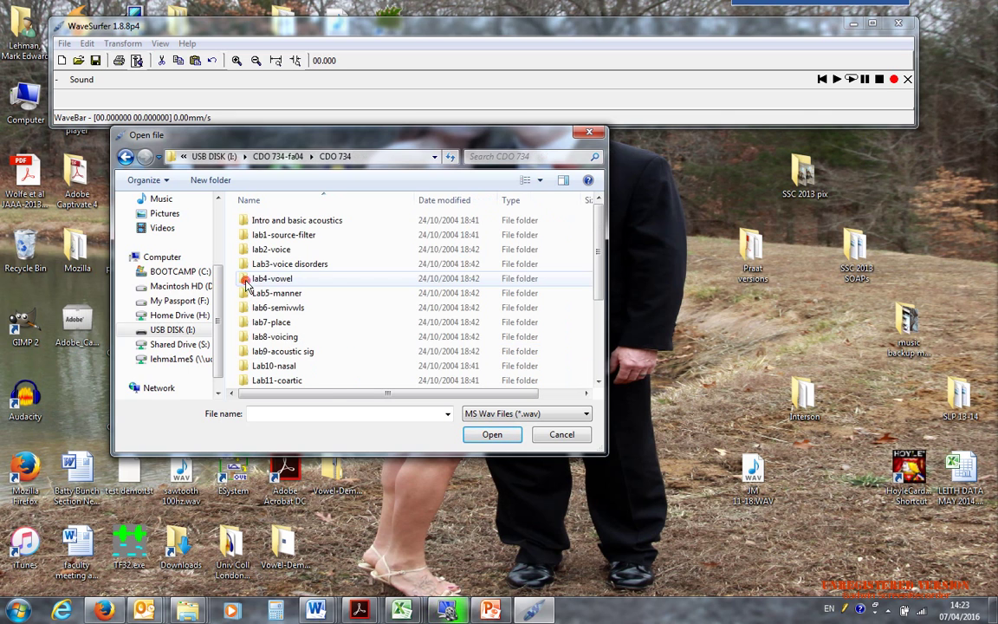
double_click(243, 336)
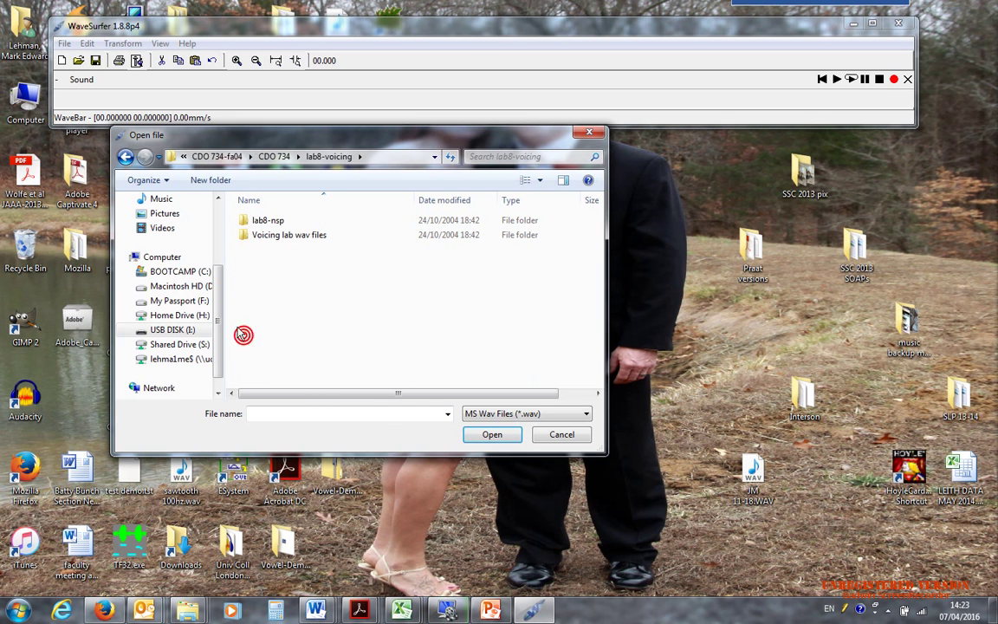
double_click(249, 236)
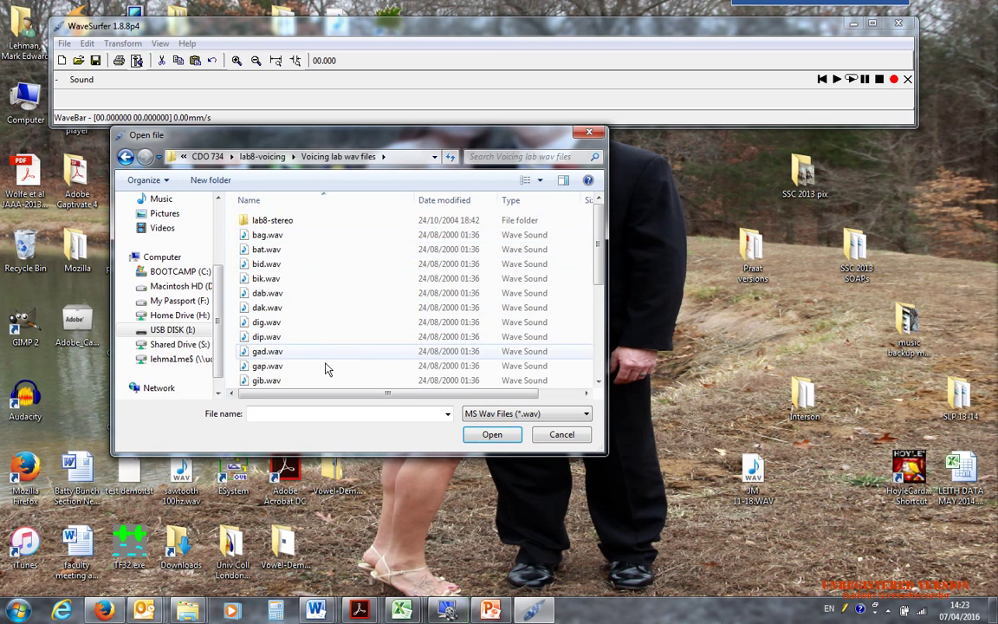
Step: Open kip.wav with the Waveform configuration
scroll(327, 374, "down", 2)
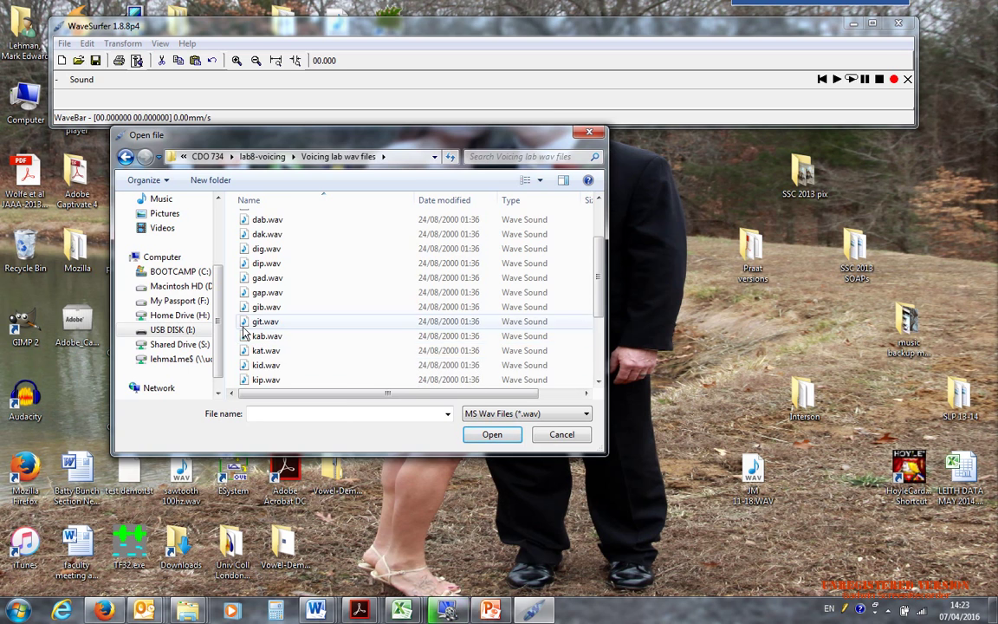
scroll(294, 360, "down", 1)
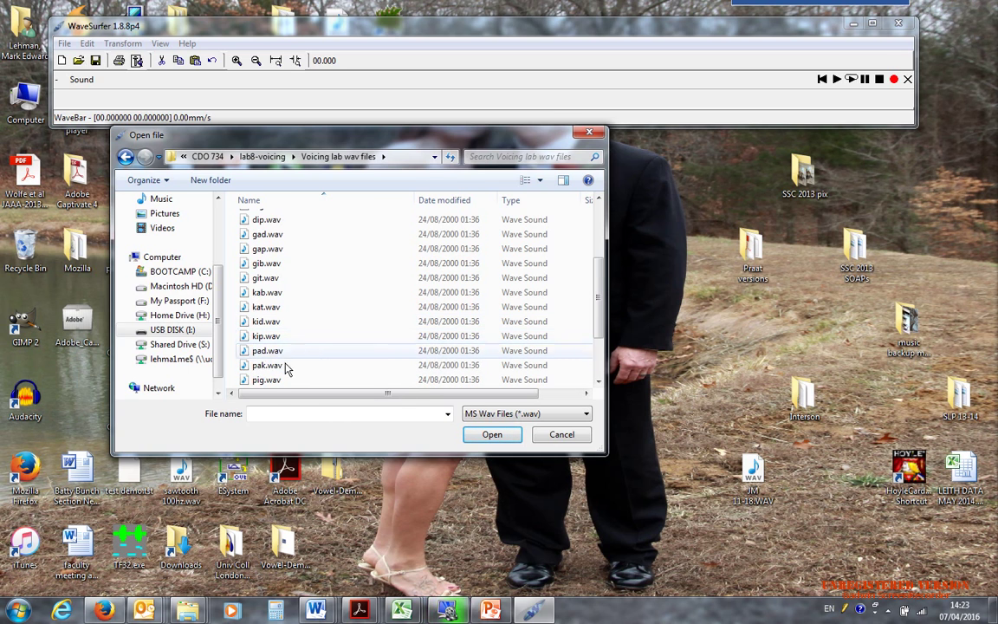
double_click(247, 340)
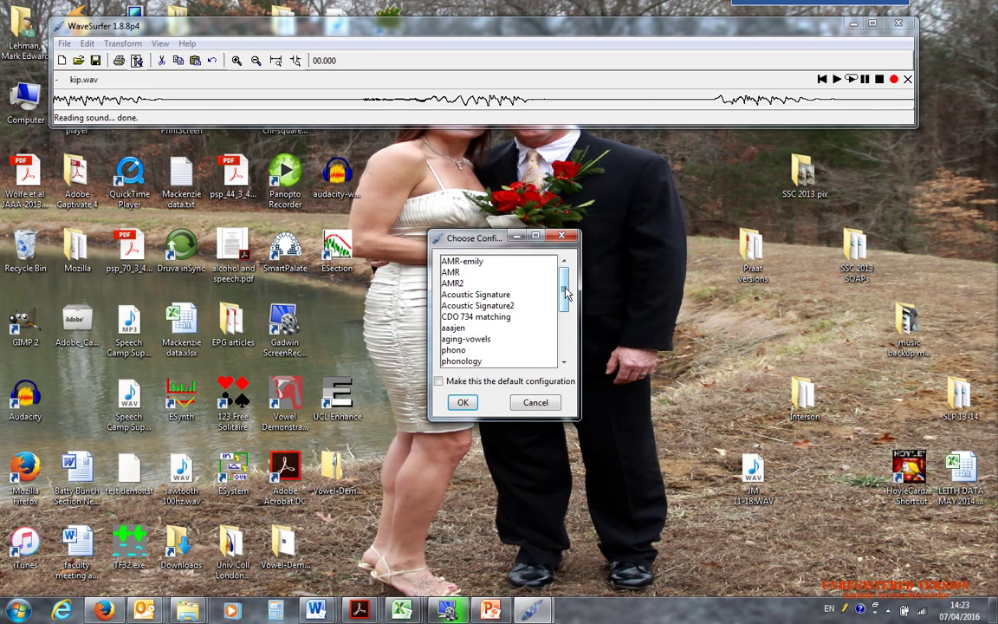
mouse_move(564, 289)
left_mouse_down()
mouse_move(565, 330)
mouse_move(562, 313)
left_mouse_up()
left_click(462, 339)
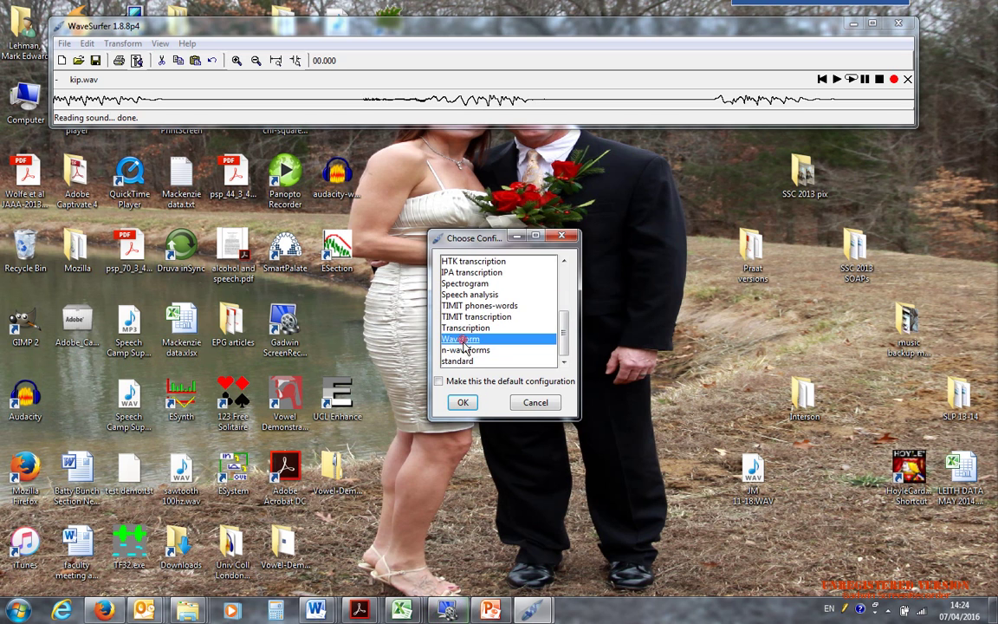
left_click(462, 403)
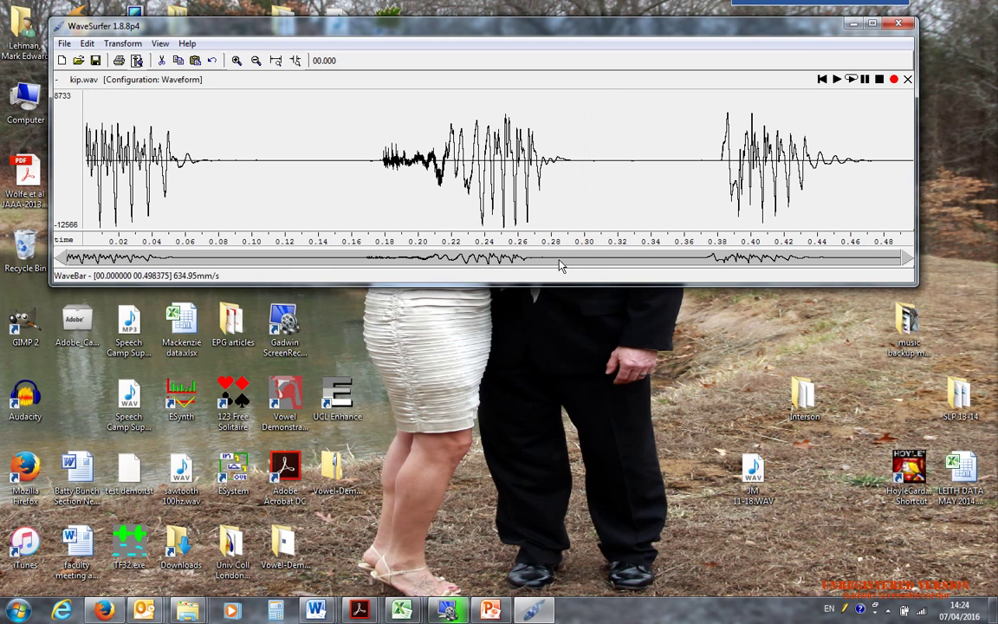
Step: Play the kip.wav recording and reduce the height of its waveform pane
left_click(837, 79)
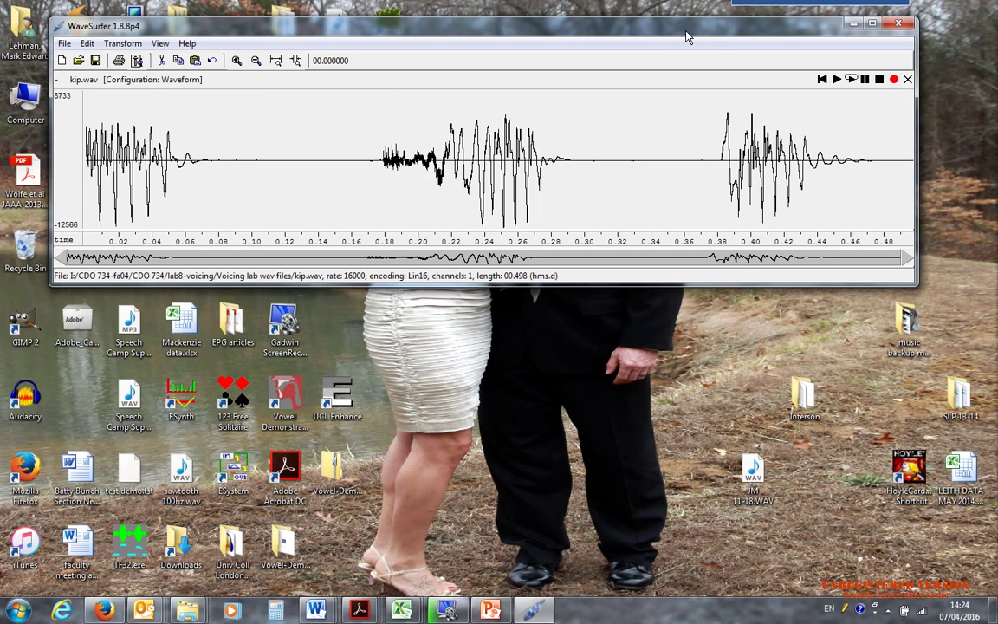
left_click_drag(686, 37, 684, 34)
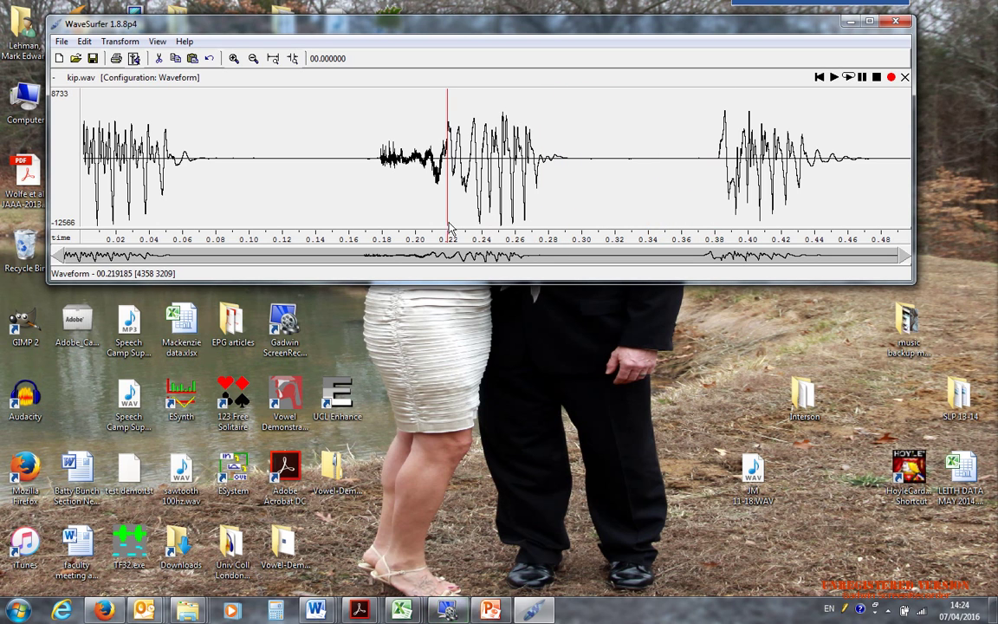
left_click_drag(452, 228, 459, 184)
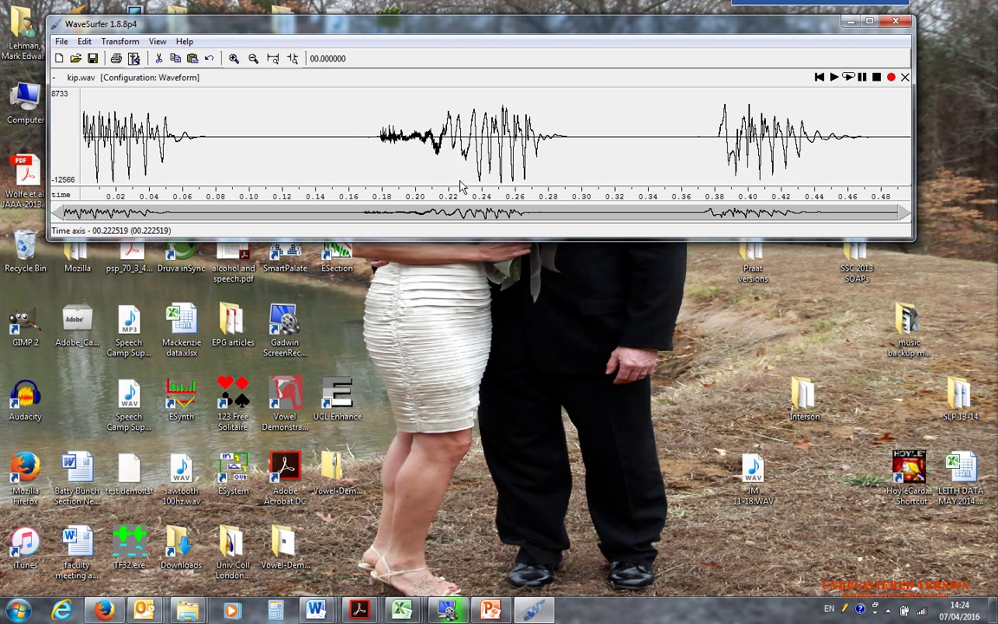
Step: Add a Formant Plot pane above the waveform and increase the new pane's height
right_click(399, 101)
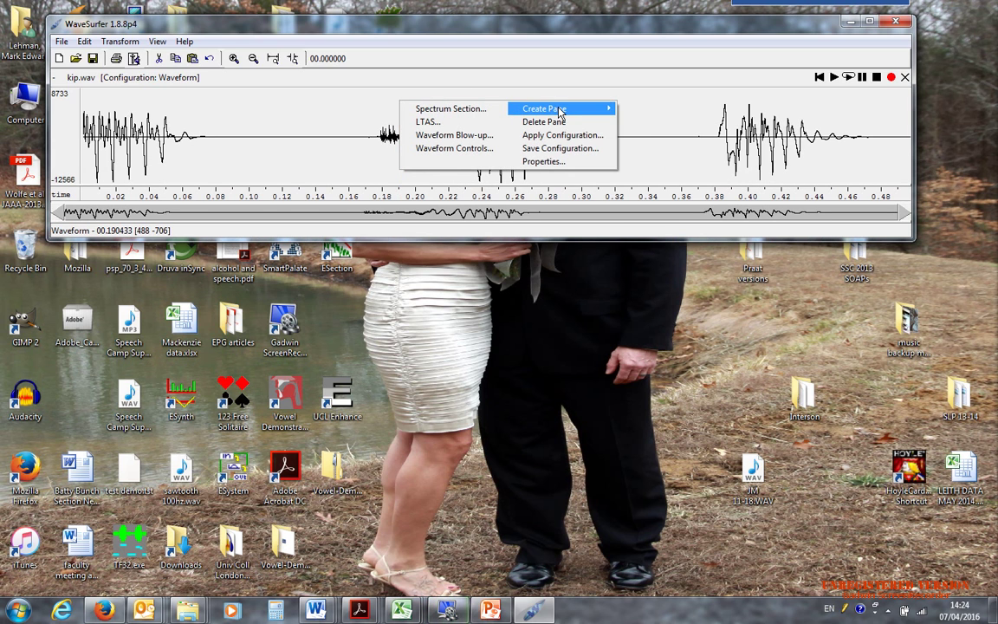
mouse_move(559, 111)
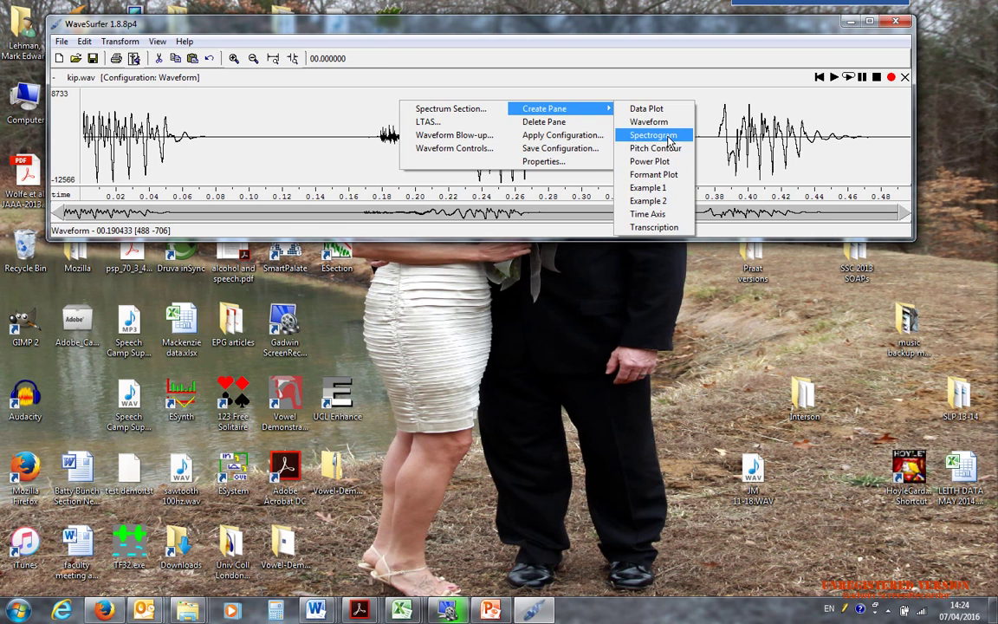
left_click(655, 176)
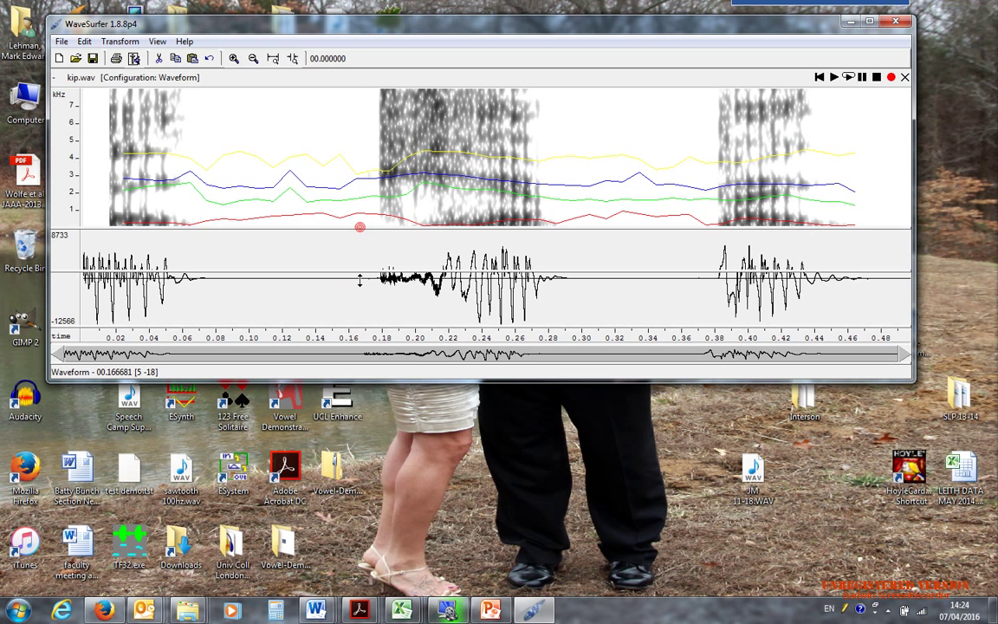
left_click_drag(360, 226, 359, 332)
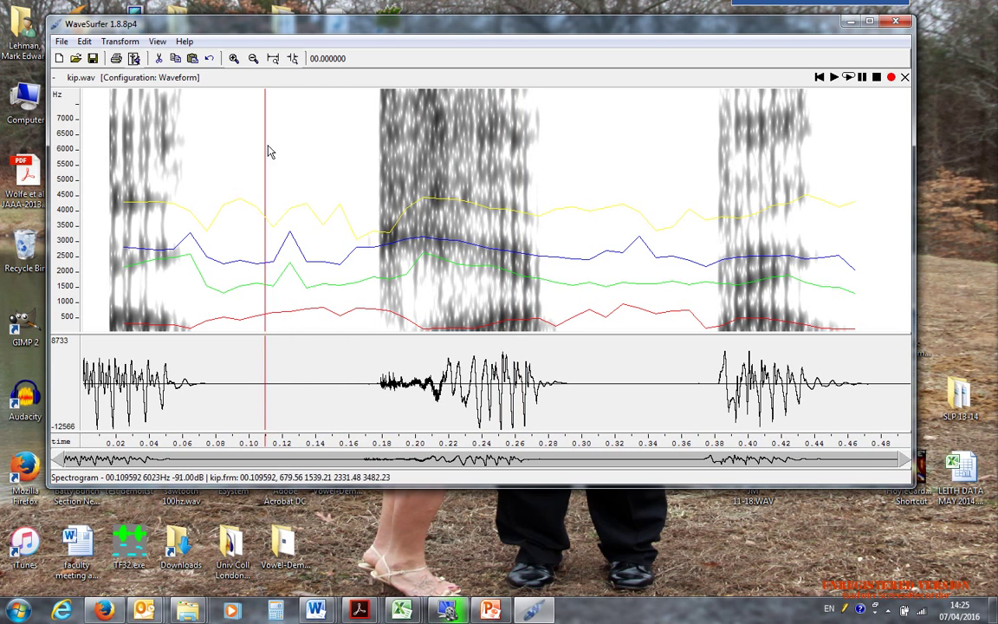
Step: Convert the sound to a sample rate of 10000 and make the spectrogram pane taller
left_click(121, 41)
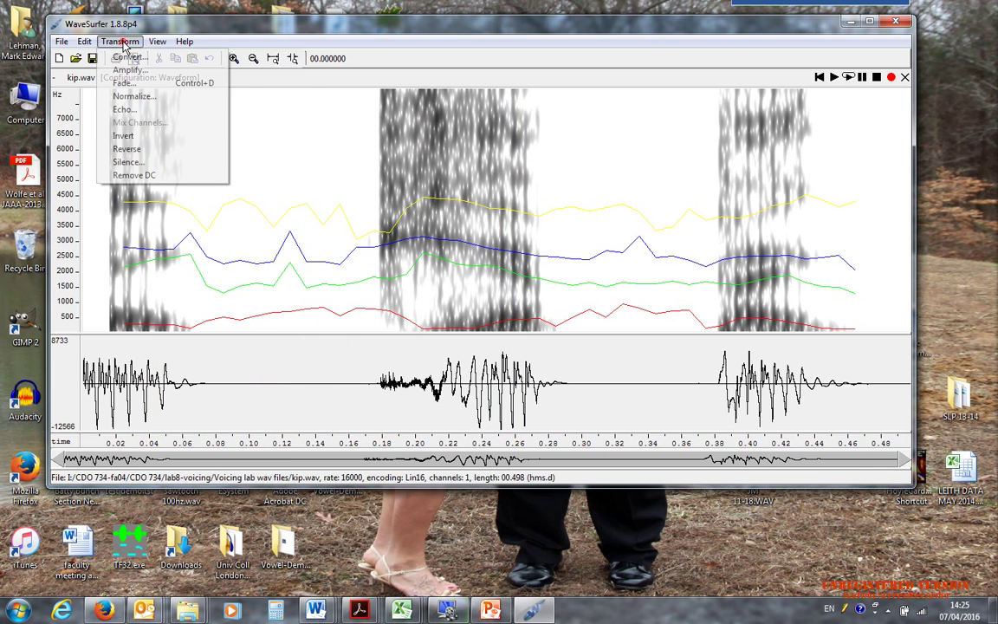
left_click(131, 59)
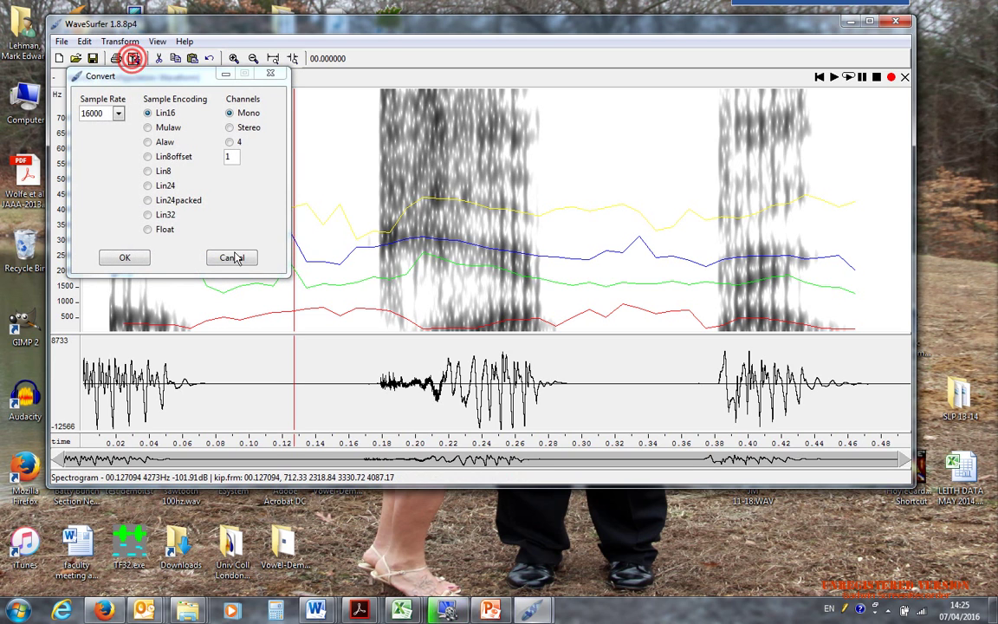
double_click(87, 116)
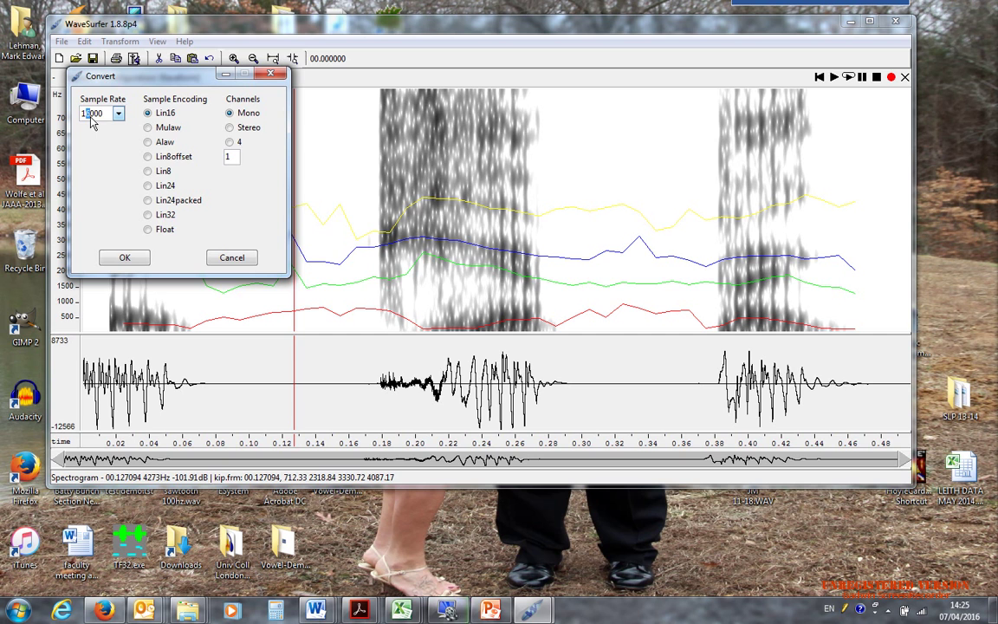
left_click(124, 259)
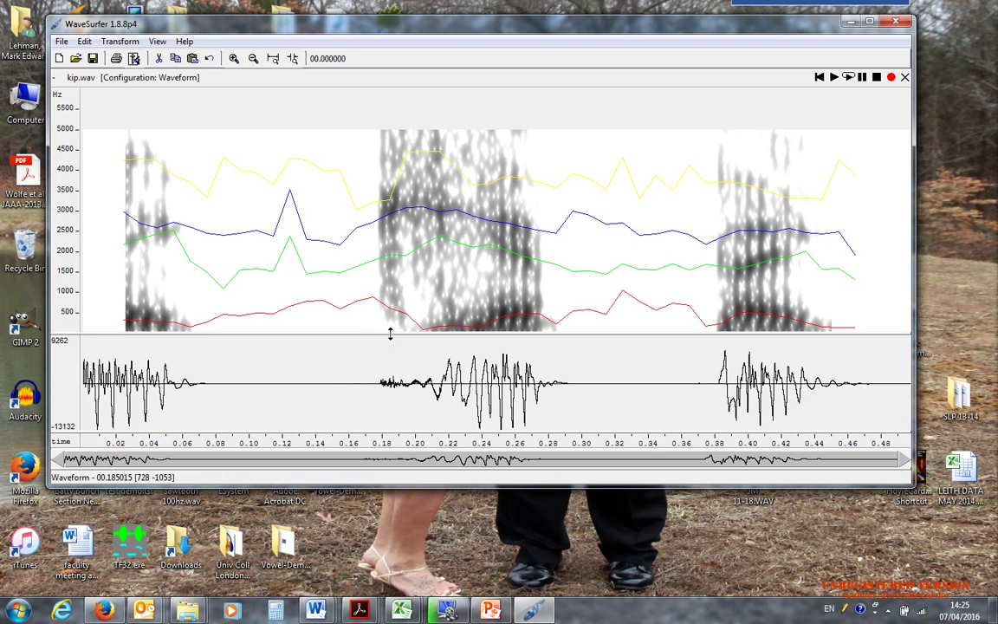
left_click_drag(455, 30, 452, 23)
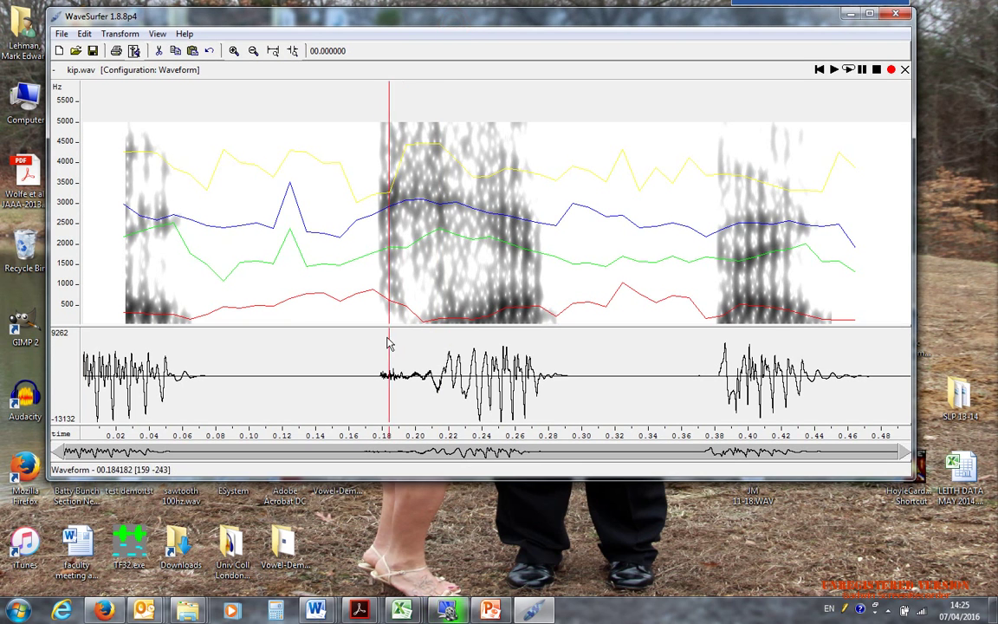
left_click_drag(382, 325, 387, 387)
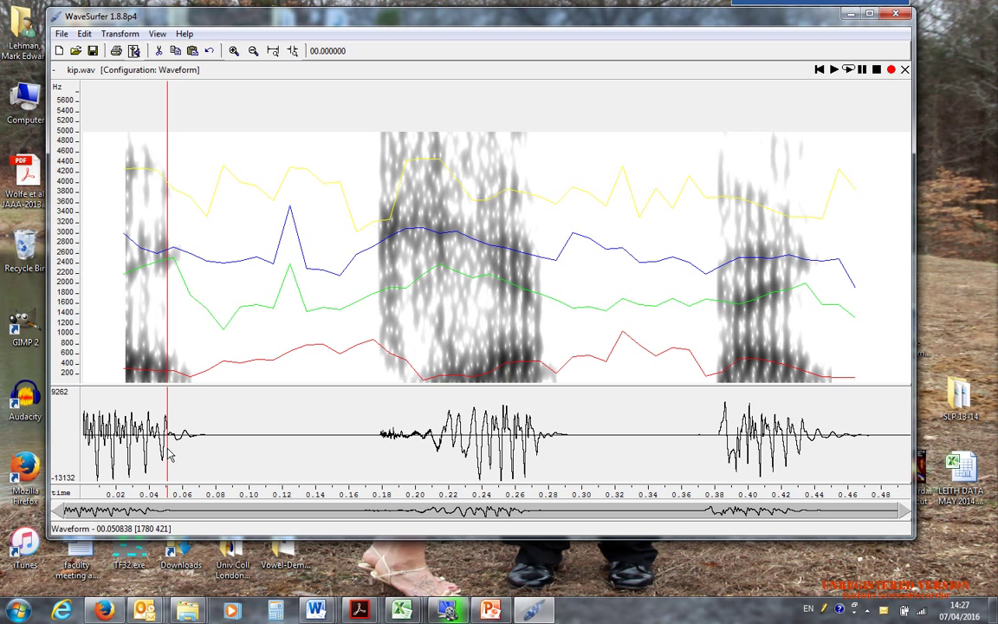
Step: Measure the silent gap in the waveform by selecting from about 0.052 s to the burst at about 0.179 s, and clear the selection
left_click(171, 455)
left_click_drag(170, 452, 358, 456)
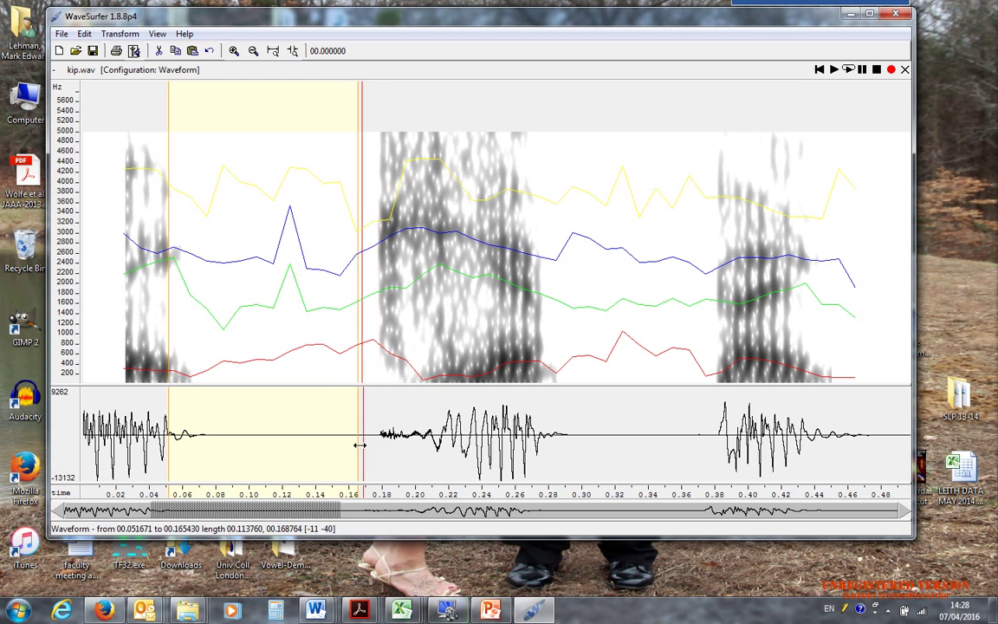
left_click_drag(358, 446, 384, 463)
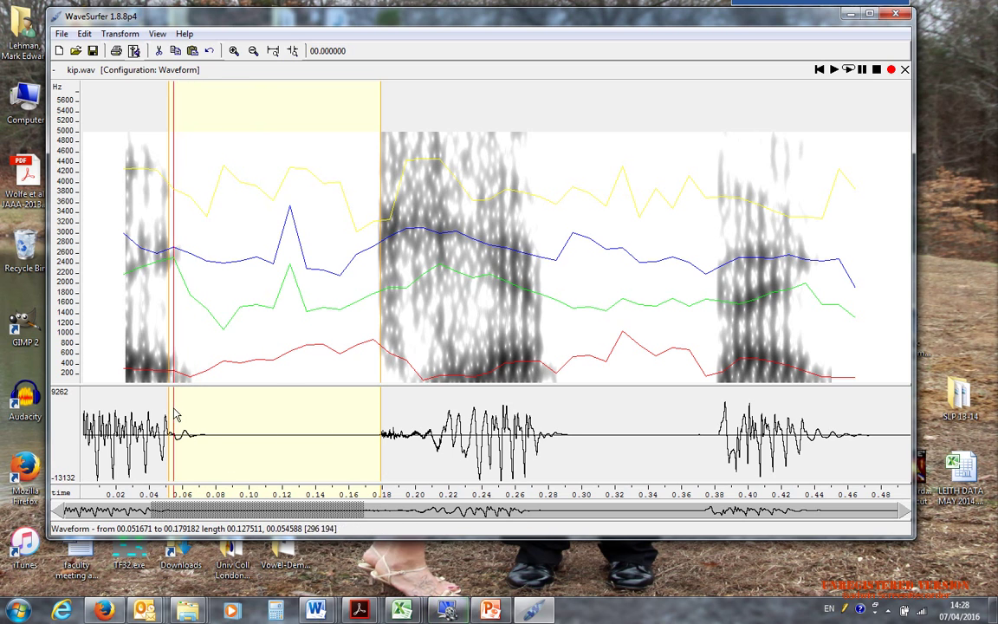
left_click(205, 438)
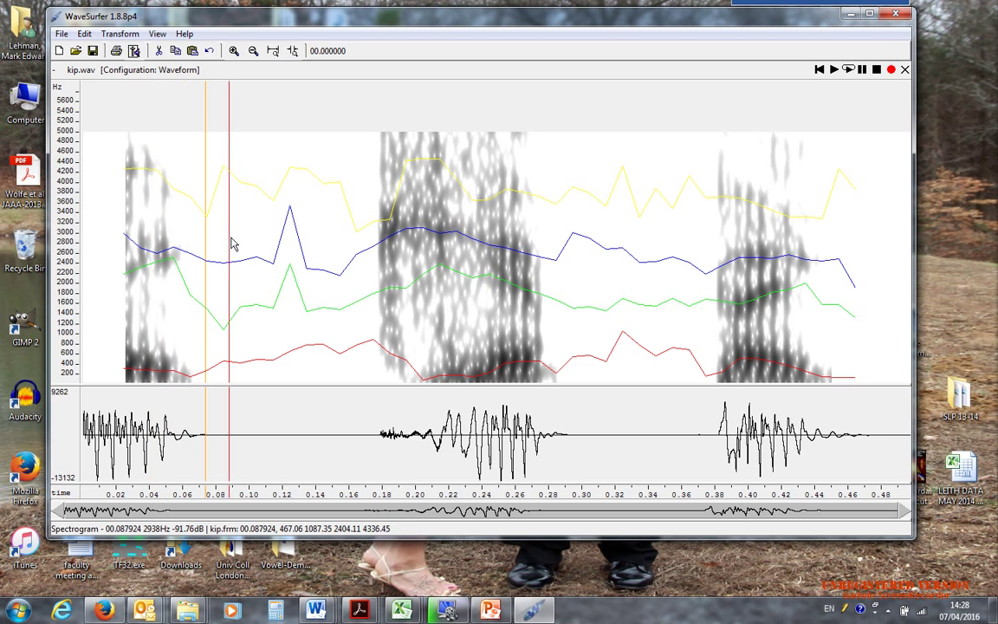
Step: Set the spectrogram's analysis window to 48 points in the pane properties and apply the change
right_click(352, 165)
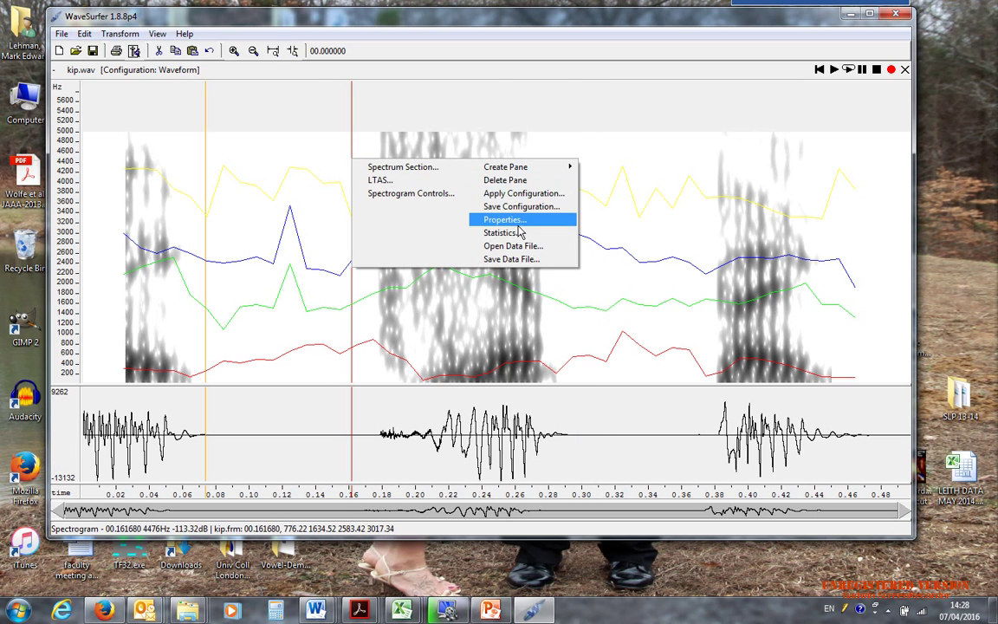
left_click(505, 220)
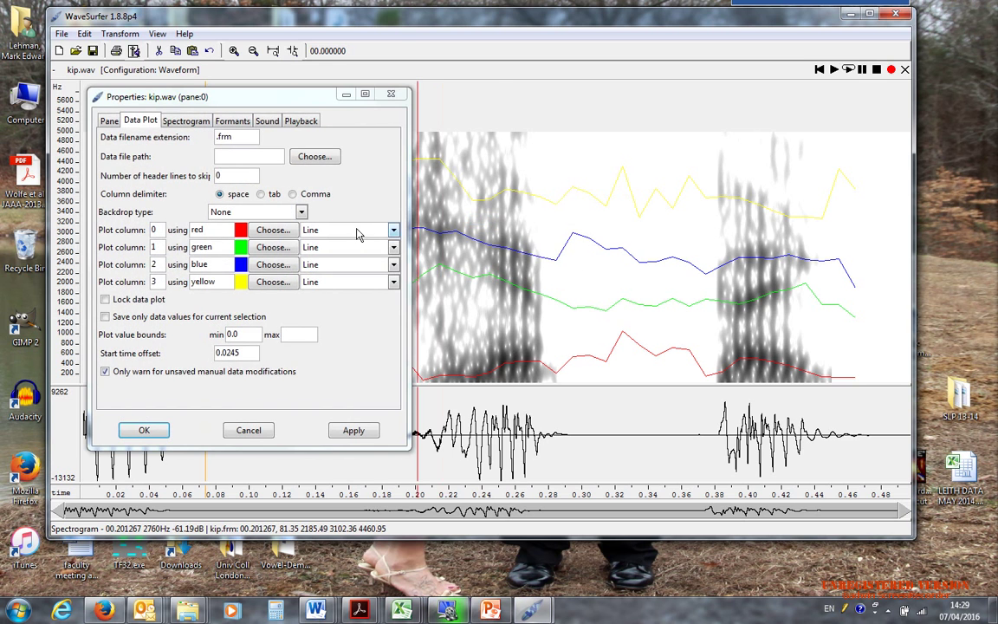
left_click(186, 121)
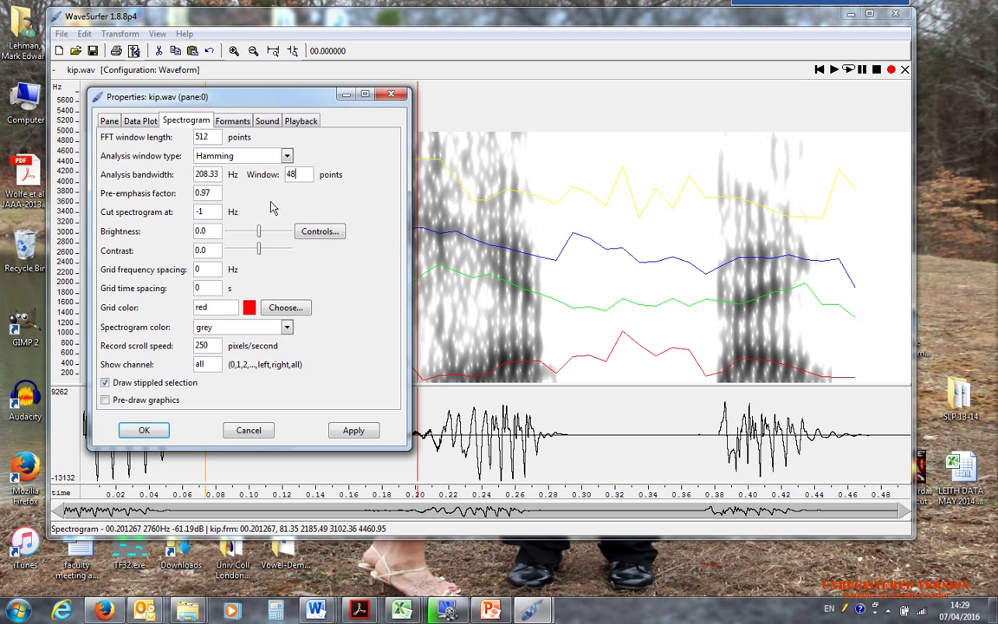
left_click(353, 431)
left_click(352, 430)
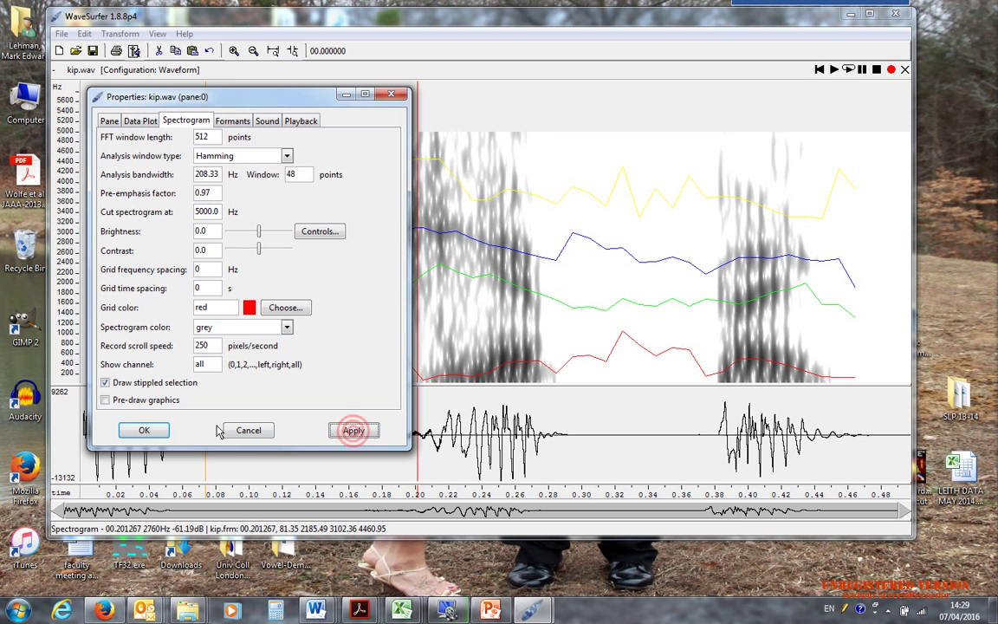
left_click(144, 430)
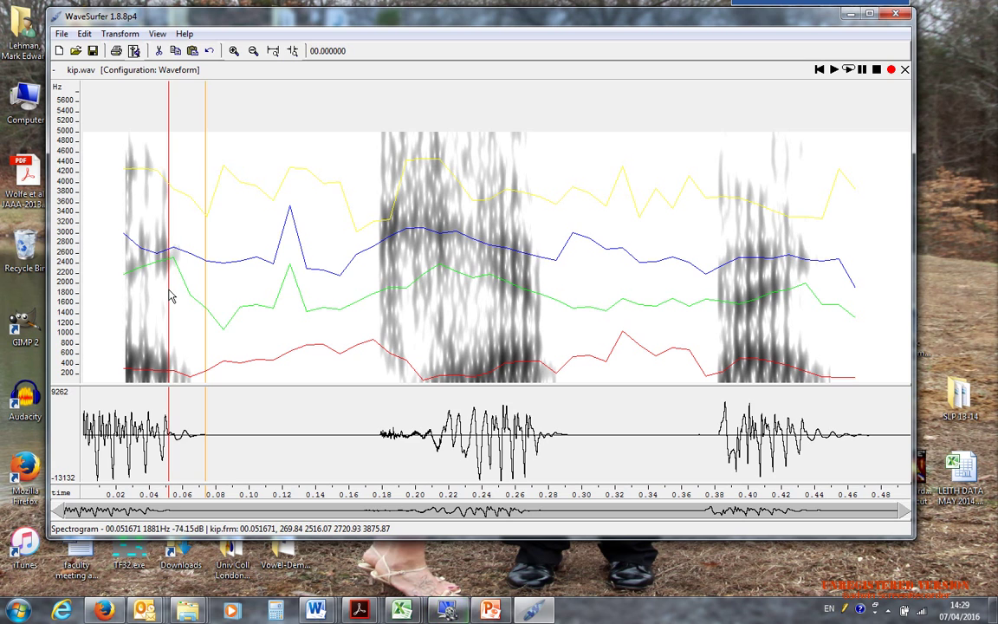
Step: Measure the first silent gap from about 0.052 s to 0.178 s and the voice onset time from there to about 0.216 s
left_click_drag(170, 295, 169, 290)
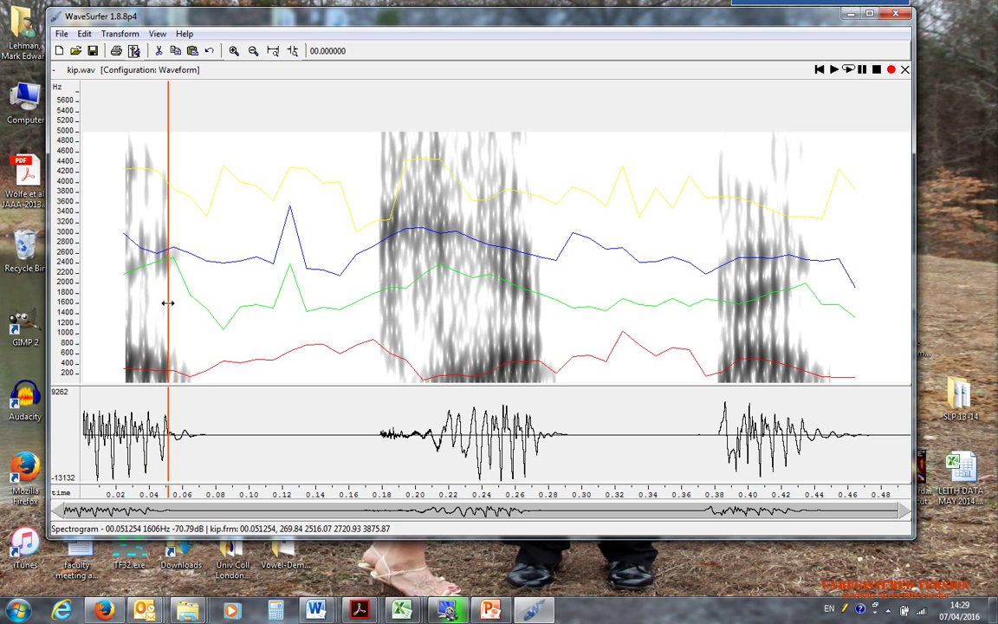
left_click_drag(167, 303, 379, 317)
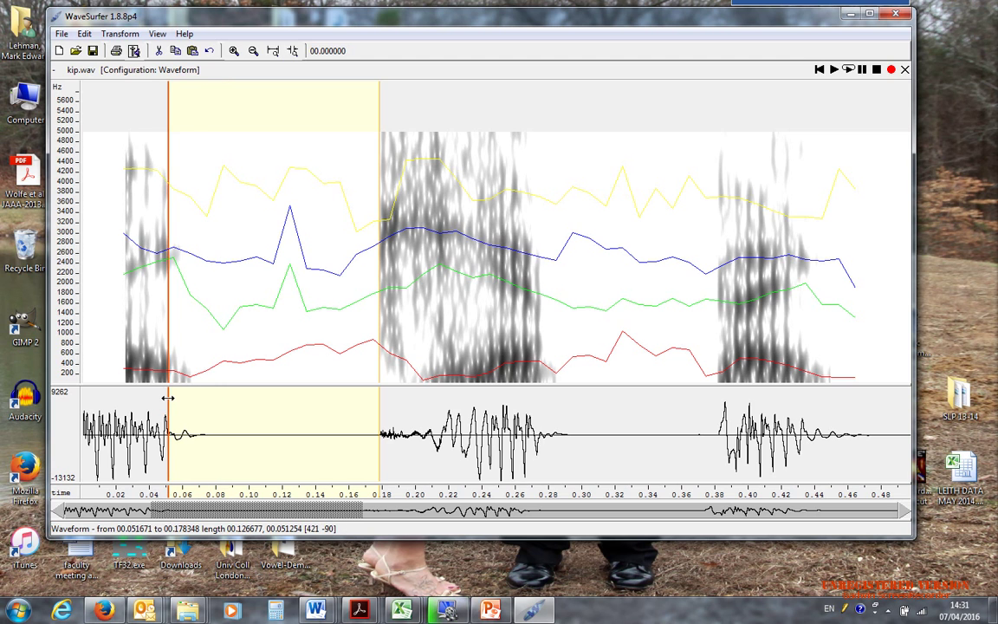
left_click_drag(168, 398, 444, 406)
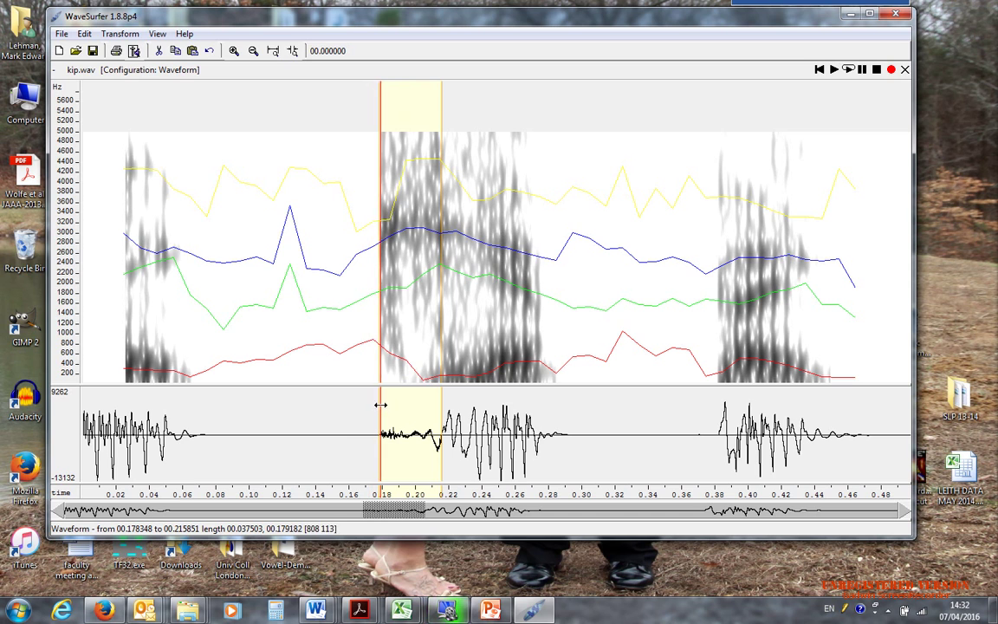
Step: Measure the vowel from about 0.216 s to 0.275 s and the following silent gap up to the burst at about 0.382 s
left_click_drag(379, 403, 544, 399)
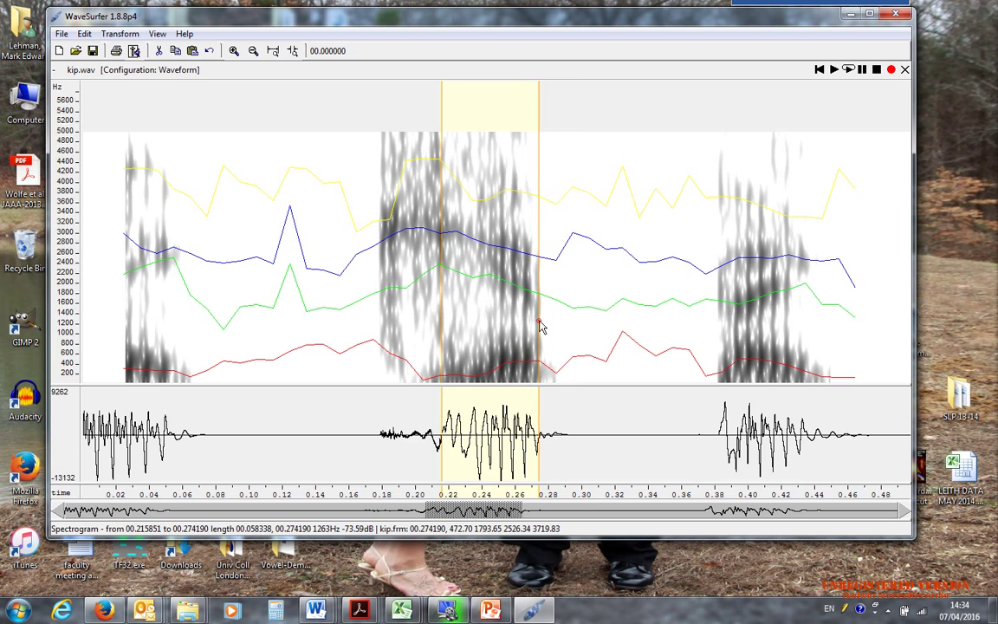
left_click_drag(538, 321, 539, 324)
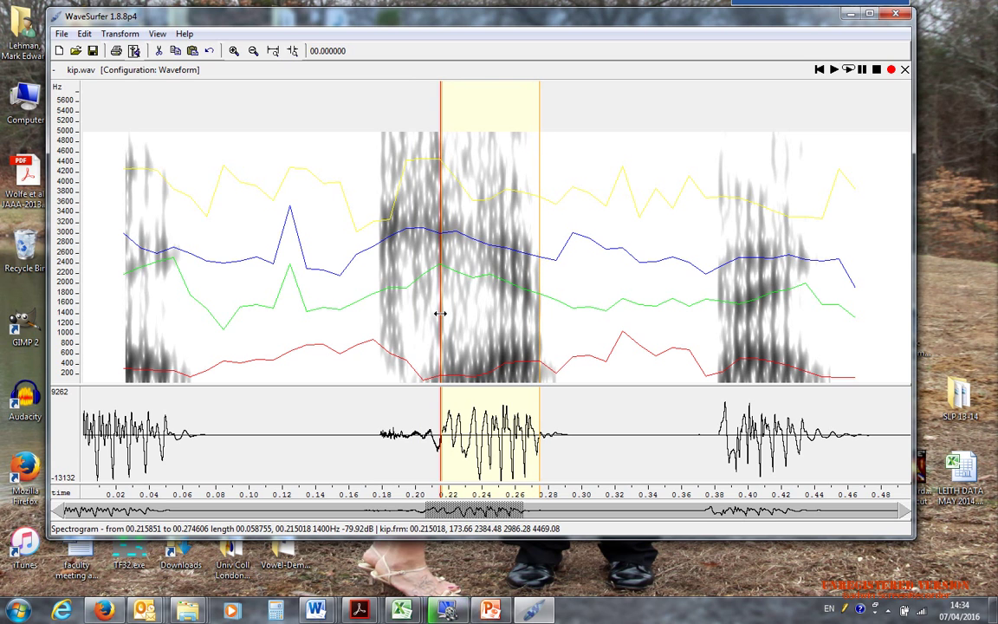
left_click_drag(440, 313, 719, 330)
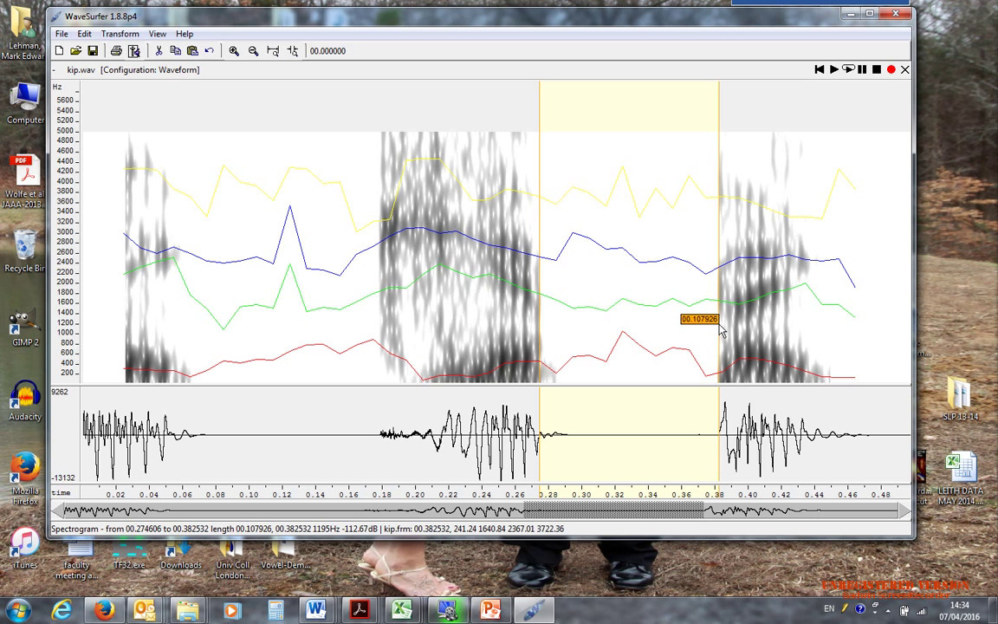
left_click_drag(720, 333, 719, 332)
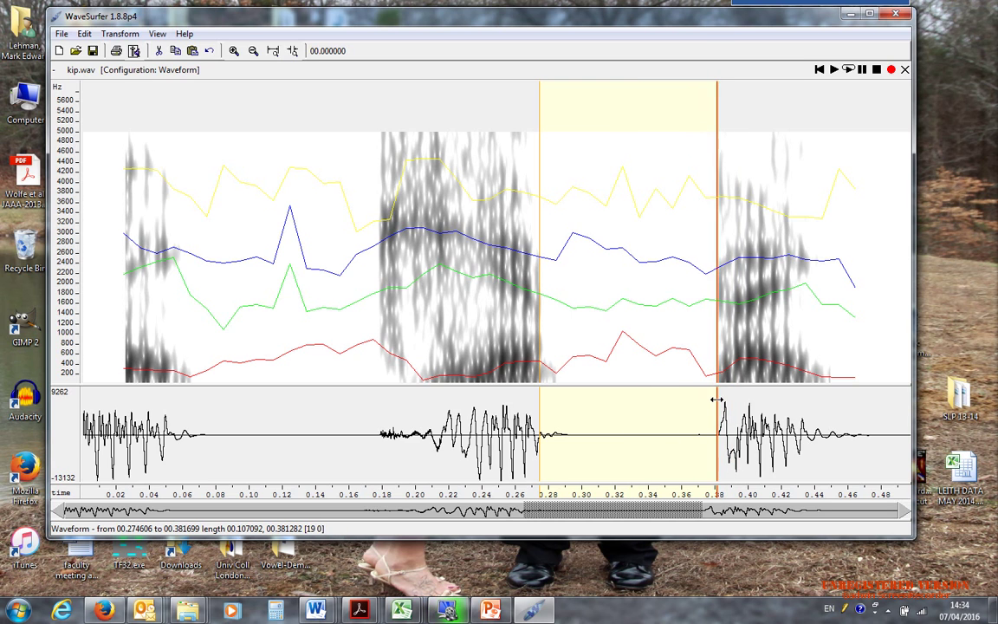
left_click_drag(715, 405, 720, 405)
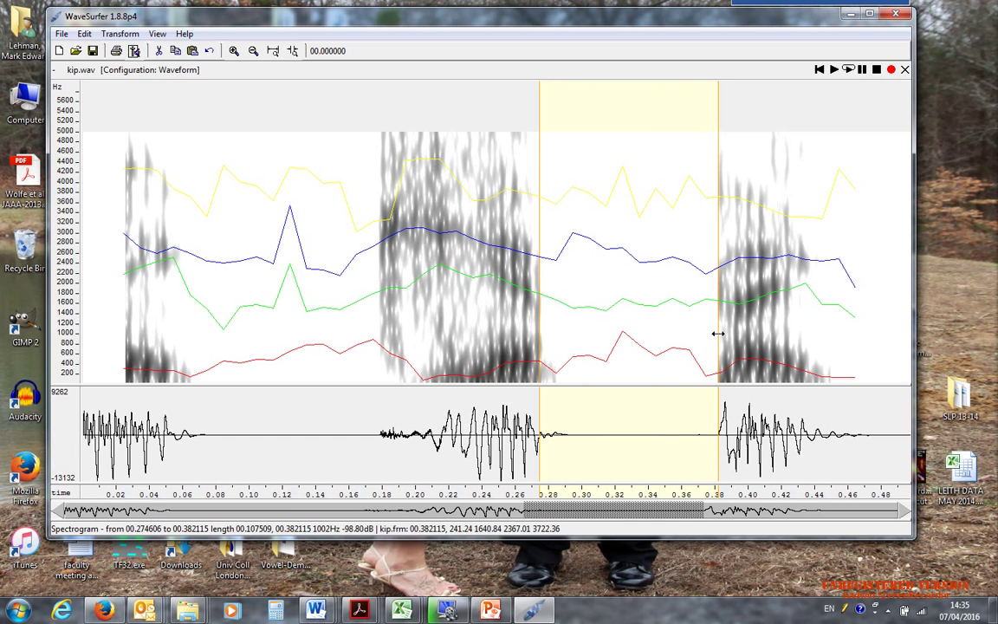
Step: Measure the voicing that continues into the second gap, from about 0.275 s to 0.284 s, and clear the selection
left_click_drag(717, 334, 559, 346)
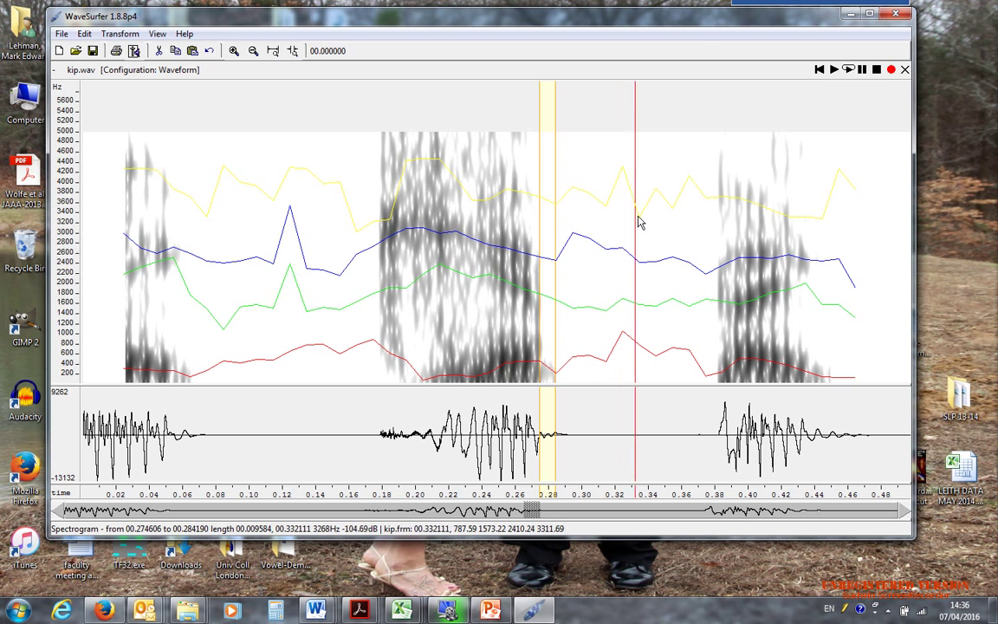
left_click(689, 235)
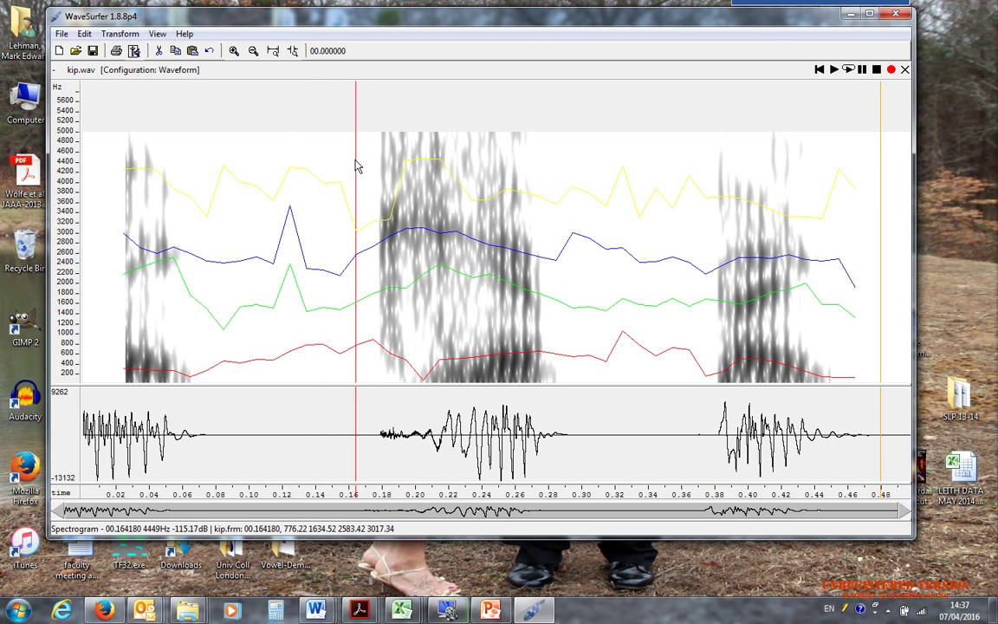
Step: Save the current pane layout as a configuration file named Cons Voicing.conf
right_click(352, 154)
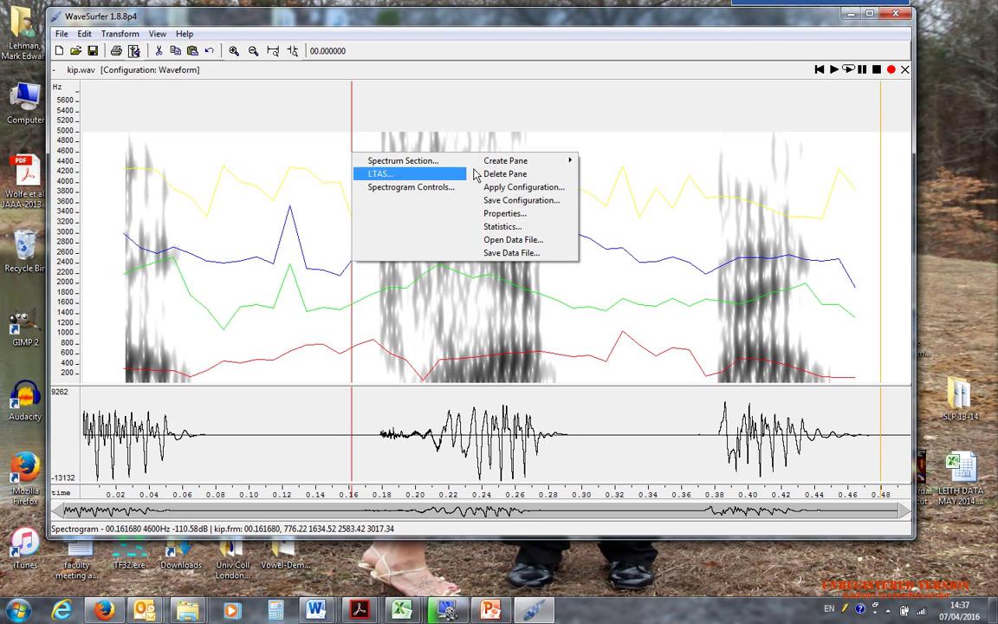
left_click(518, 204)
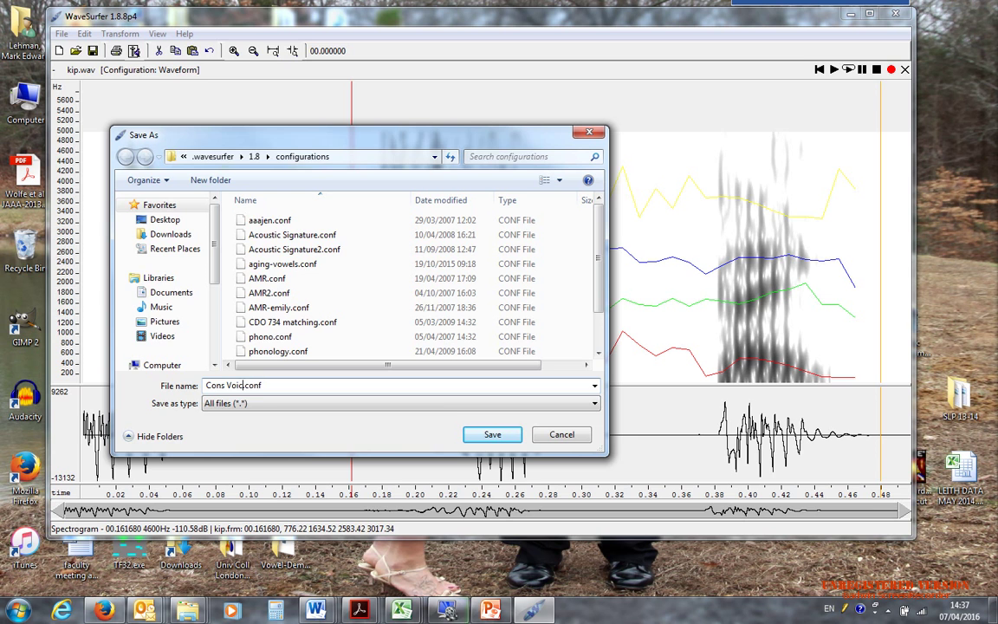
left_click(501, 443)
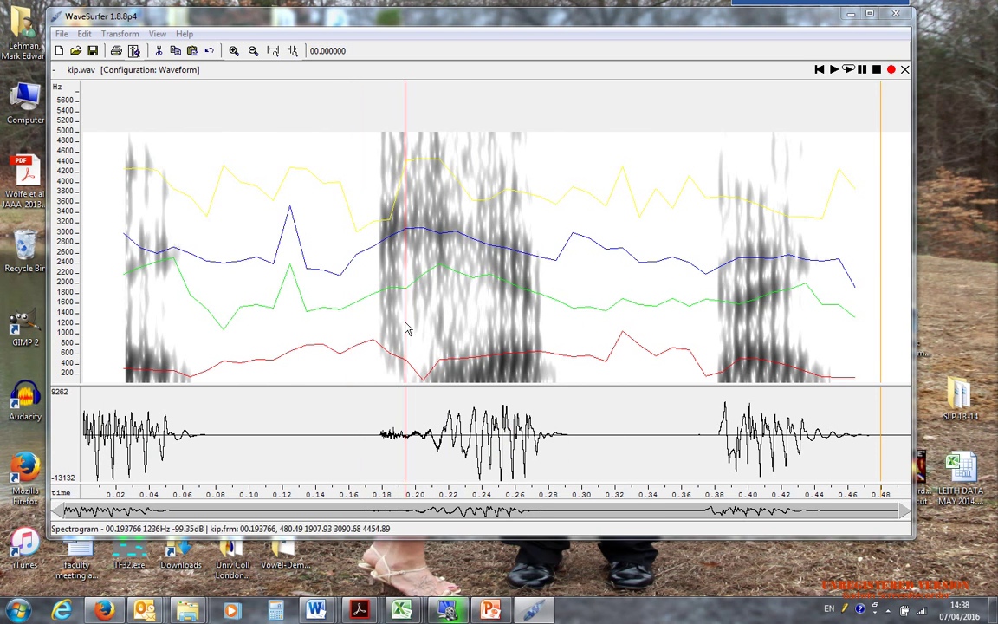
Step: Close kip.wav without saving its changes and open dig.wav with the Cons Voicing configuration
left_click(905, 69)
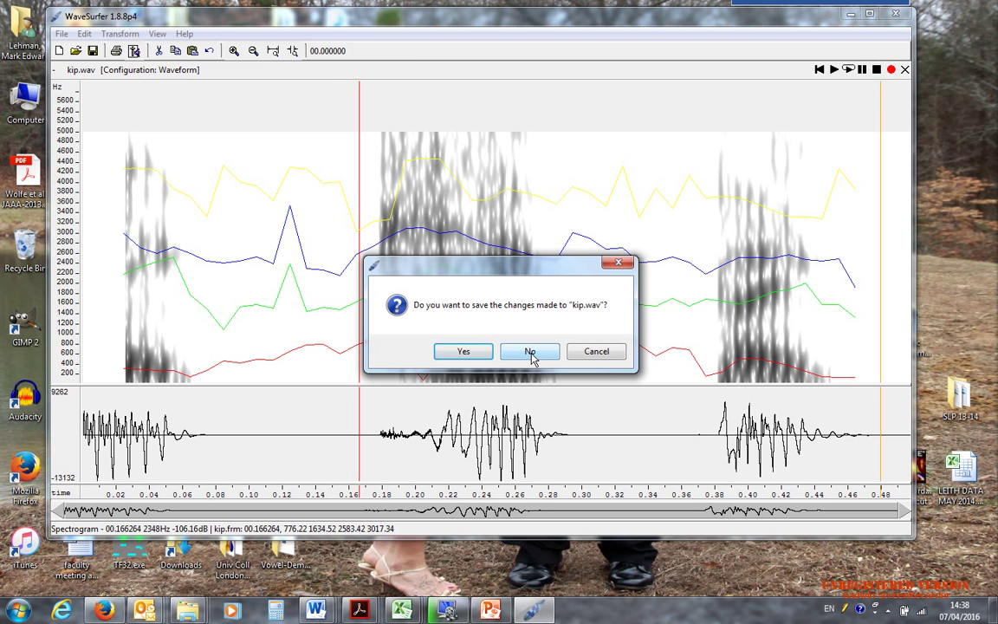
left_click(530, 354)
left_click(63, 35)
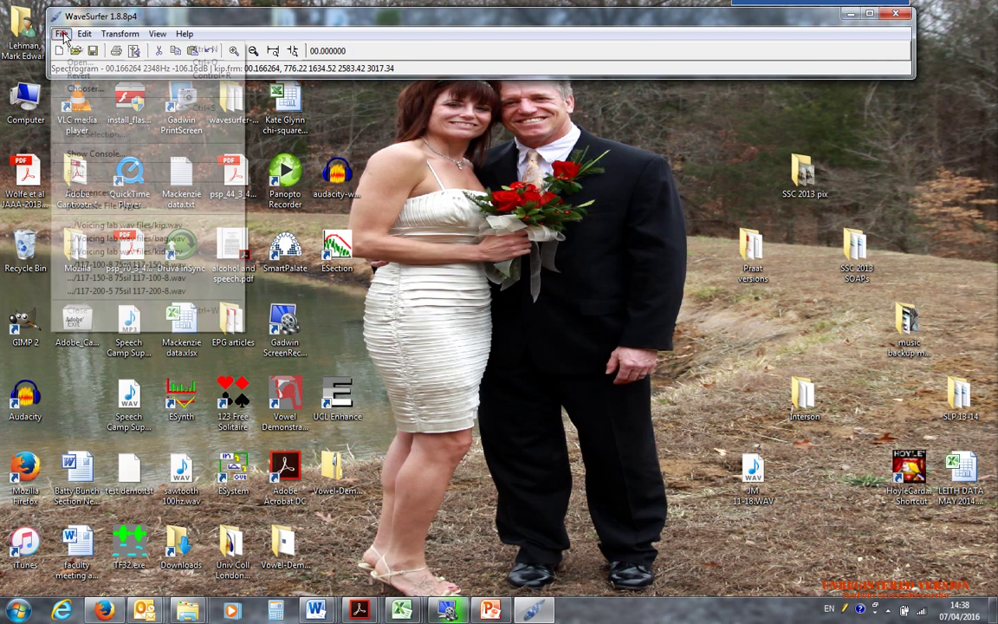
left_click(62, 60)
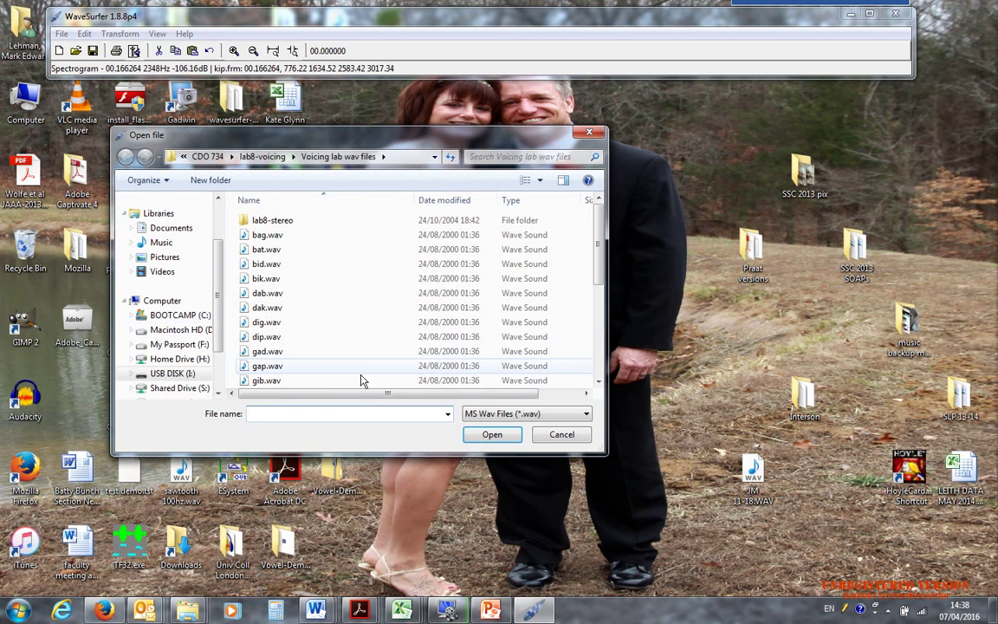
double_click(245, 328)
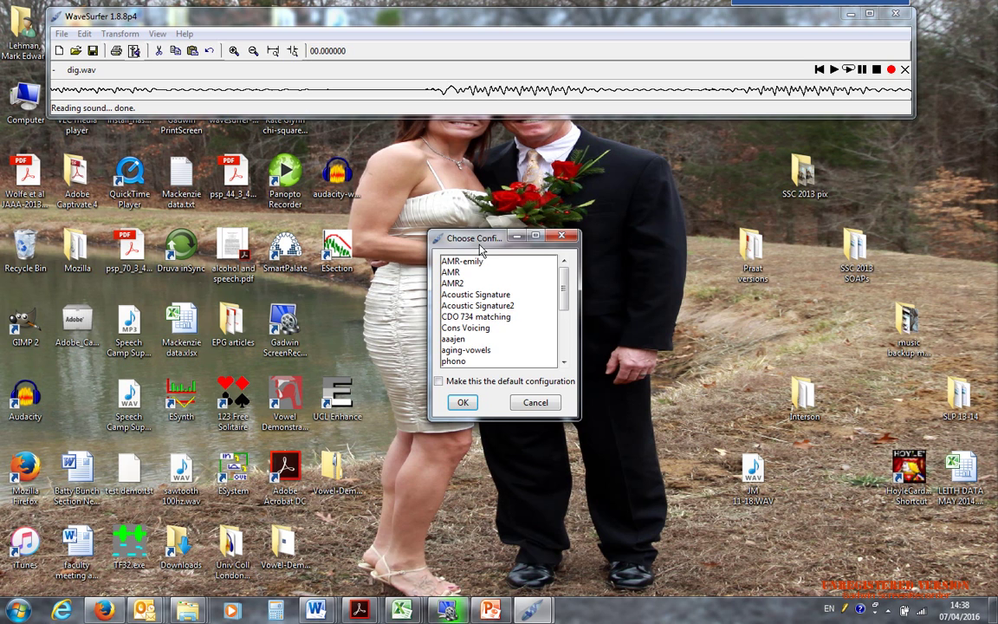
mouse_move(562, 300)
left_mouse_down()
mouse_move(563, 355)
mouse_move(563, 303)
mouse_move(505, 267)
left_mouse_up()
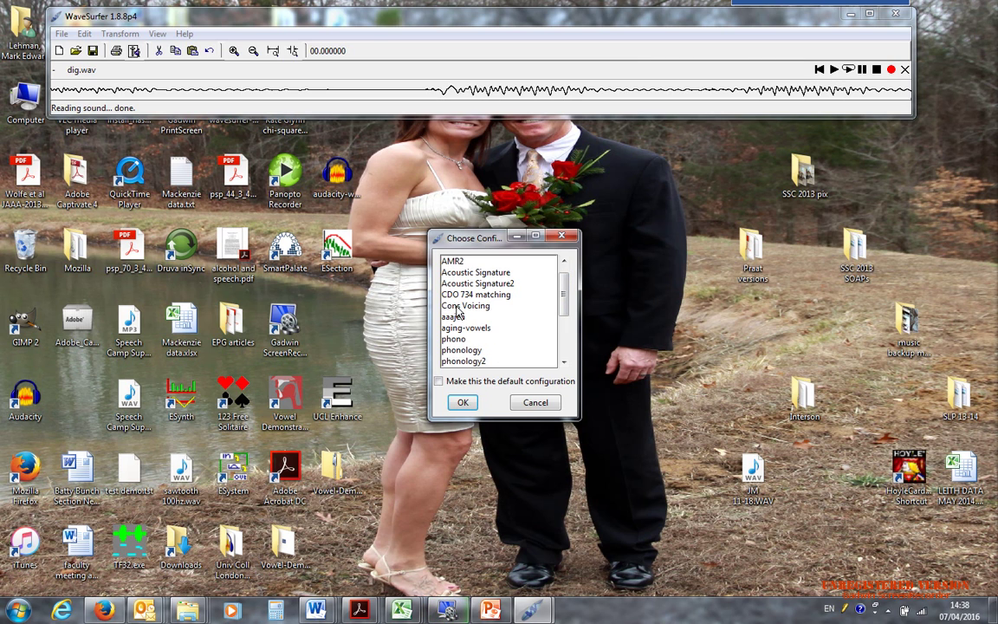
left_click(464, 402)
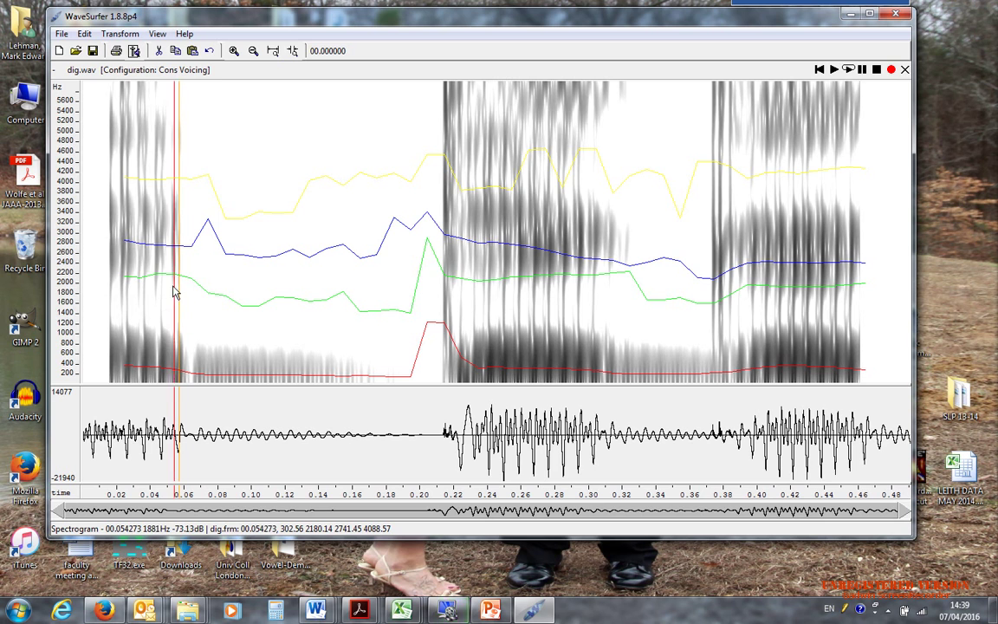
Step: Measure the first closure in dig.wav from about 0.057 s to 0.213 s and the voice onset time up to about 0.222 s
left_click_drag(179, 305, 443, 289)
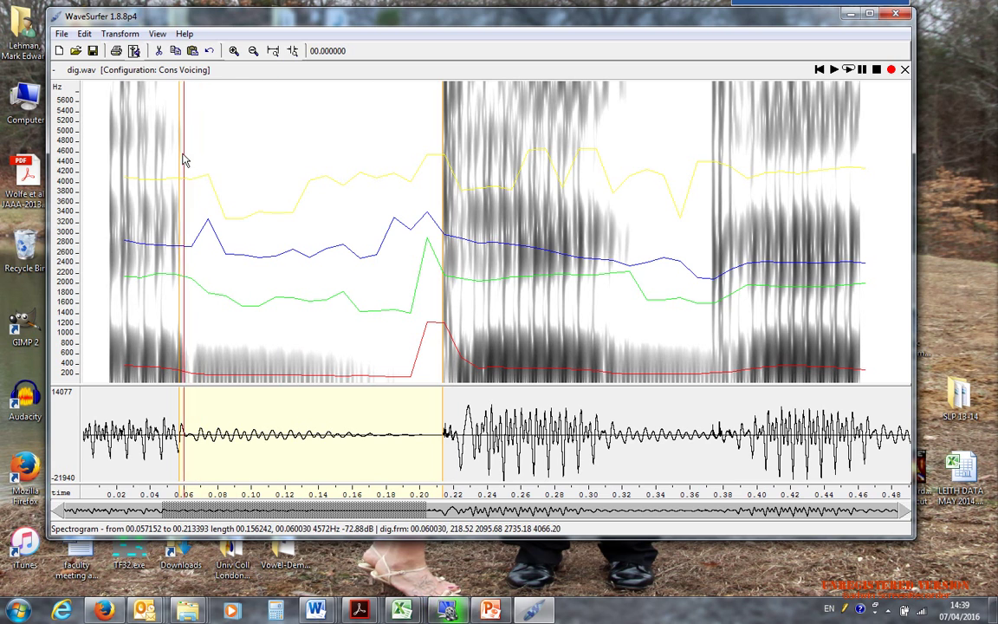
left_click_drag(181, 151, 305, 147)
left_click_drag(386, 150, 451, 200)
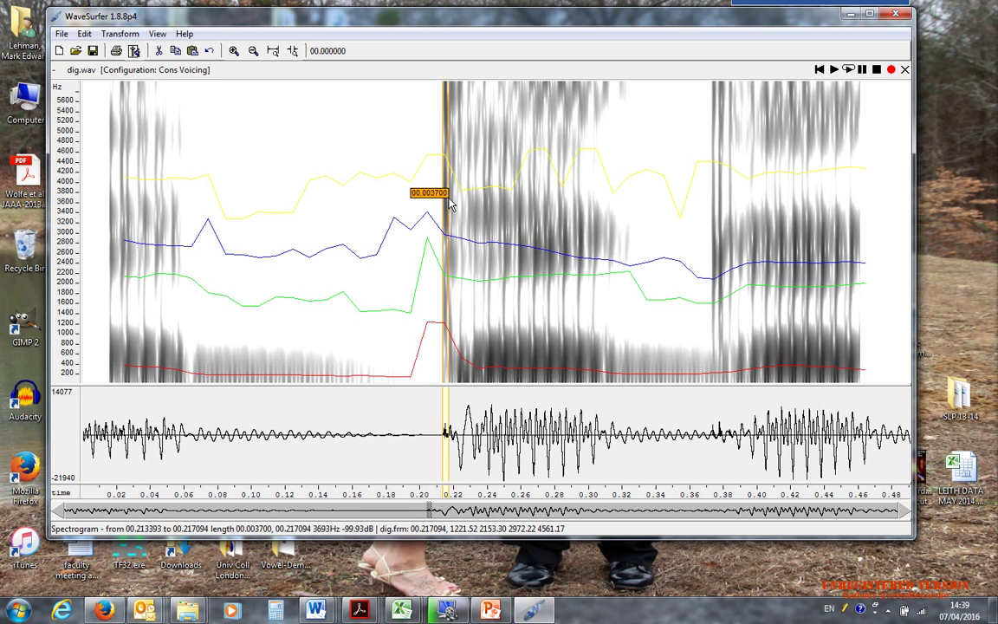
left_click_drag(451, 201, 460, 298)
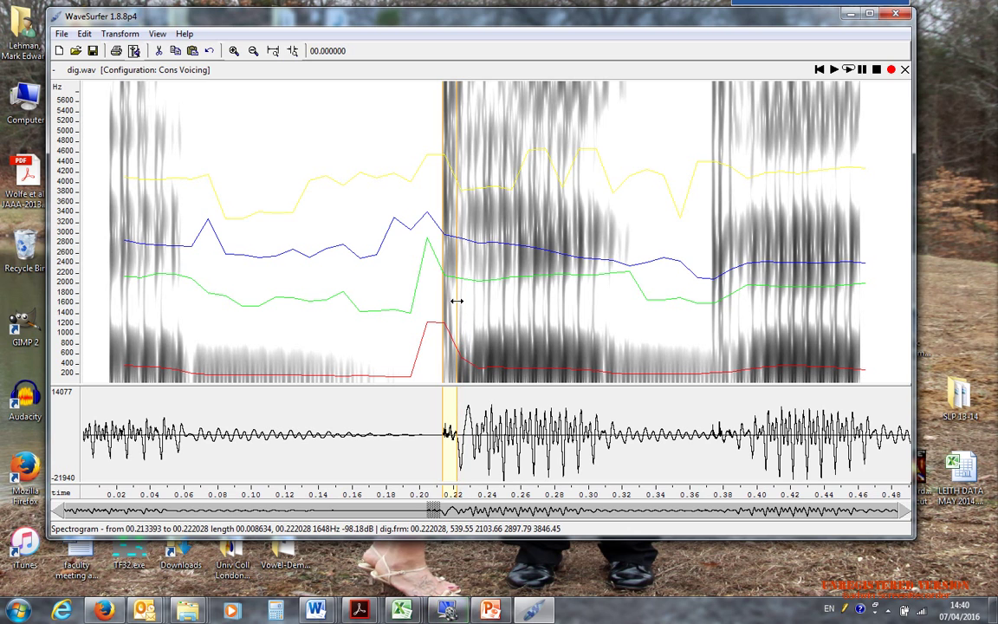
left_click_drag(456, 300, 458, 301)
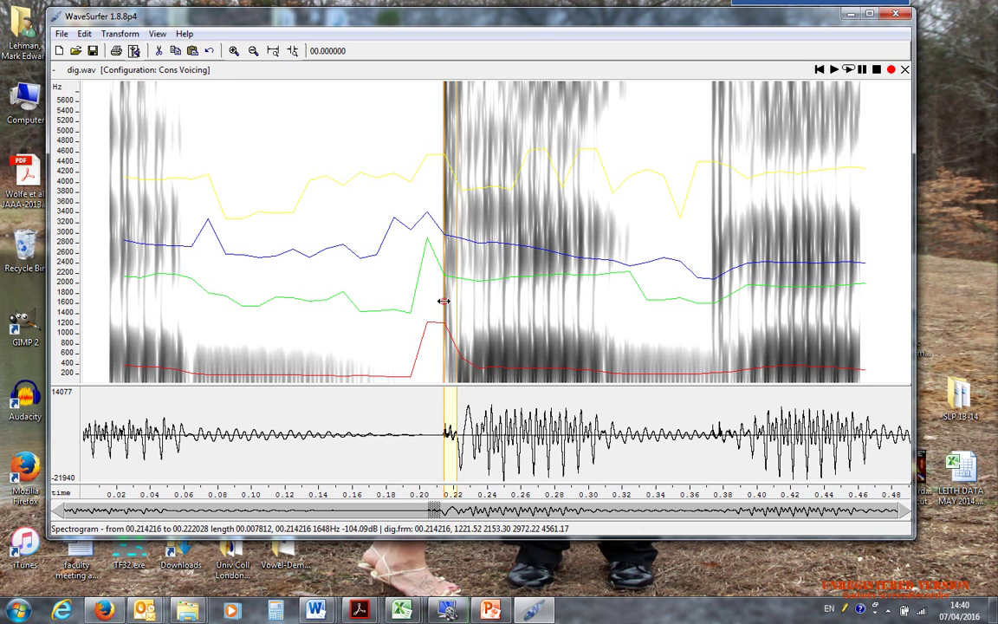
Step: Measure the vowel's duration from about 0.222 s to 0.313 s, fine-tuning the end boundary against the waveform
left_click_drag(444, 300, 614, 303)
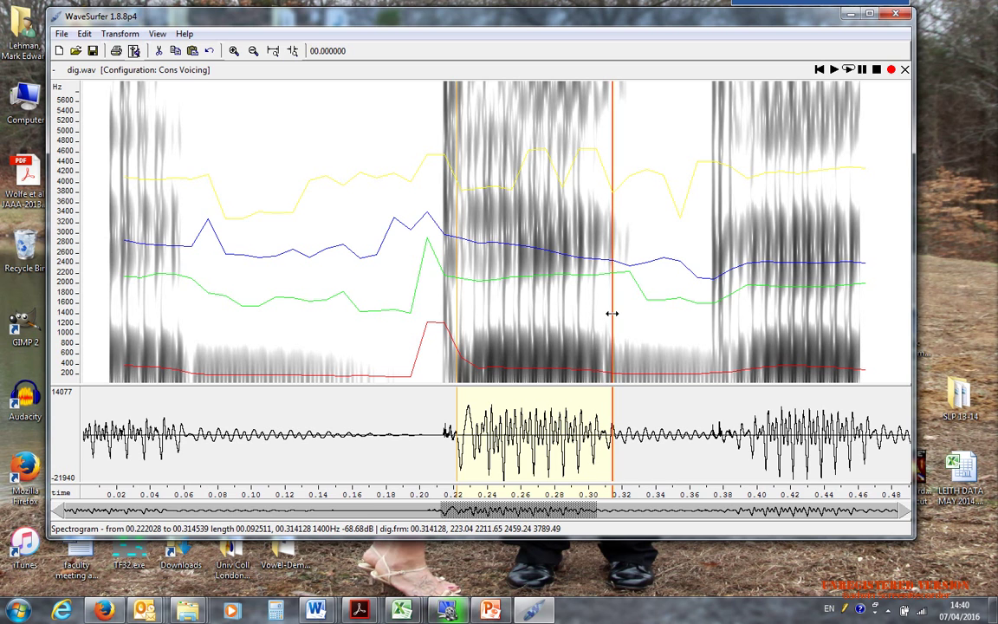
left_click_drag(613, 315, 613, 314)
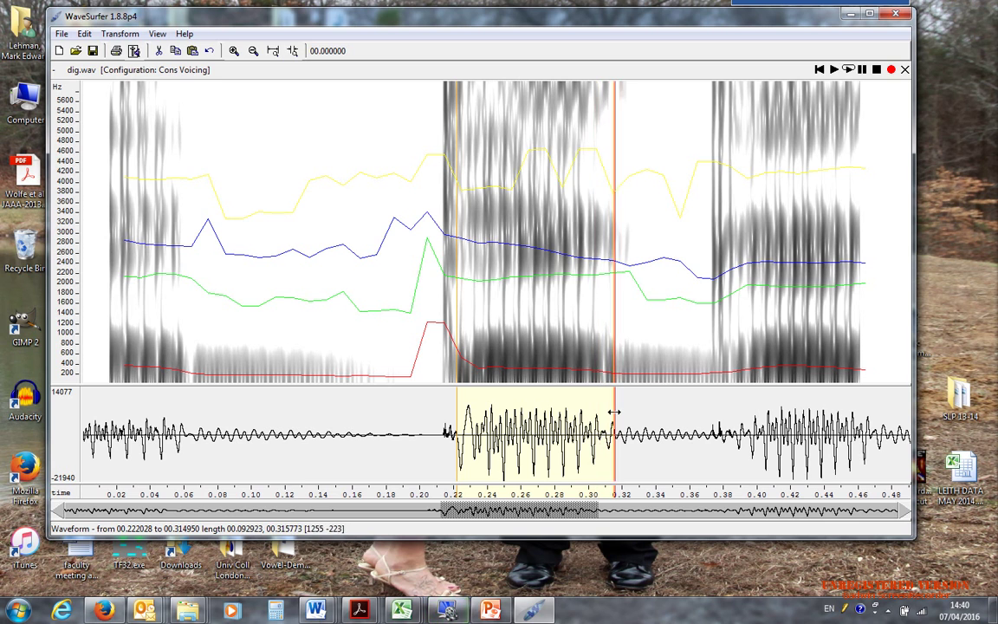
left_click_drag(612, 411, 612, 418)
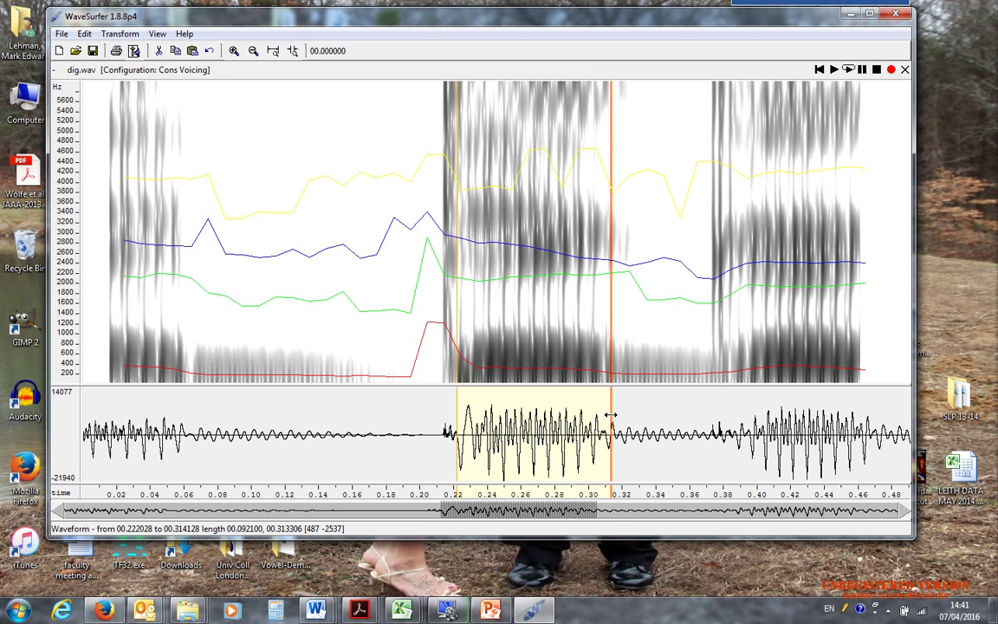
left_click_drag(611, 415, 611, 419)
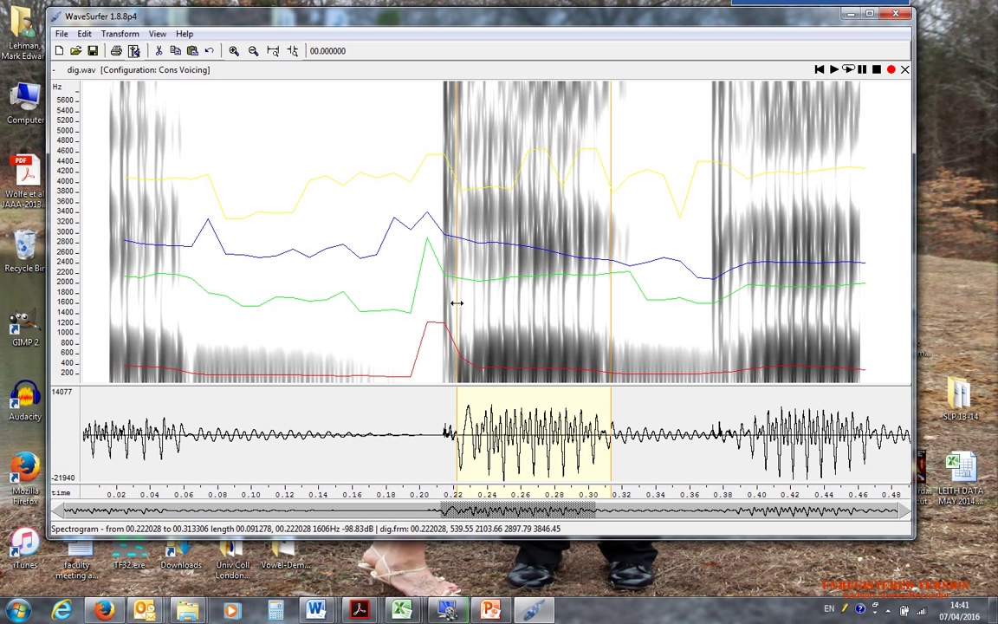
Step: Measure the second closure from about 0.313 s to 0.373 s and select the stretch after the burst up to about 0.412 s
left_click_drag(456, 303, 714, 329)
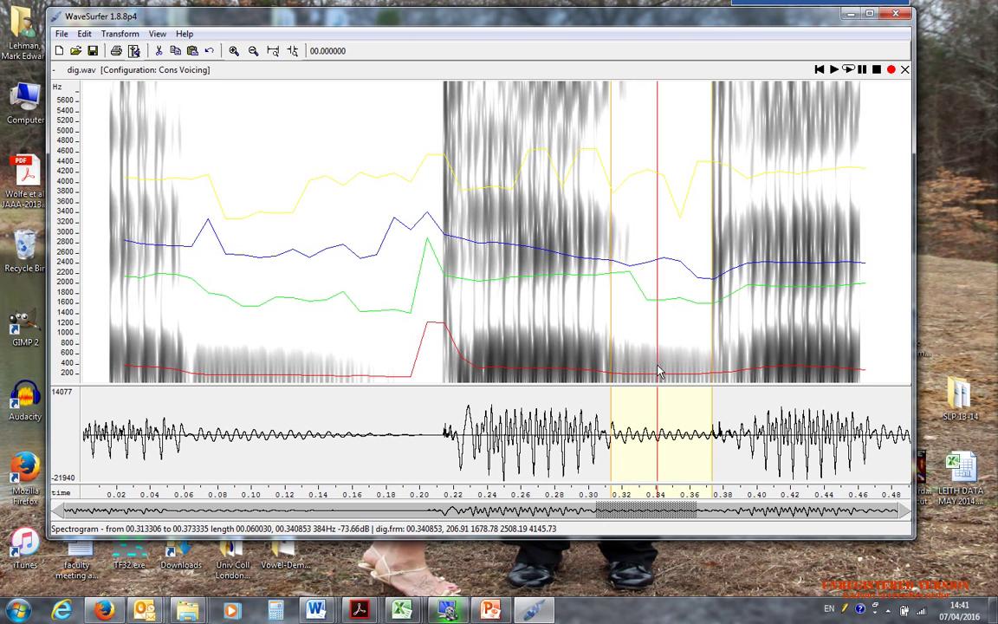
left_click_drag(708, 336, 714, 337)
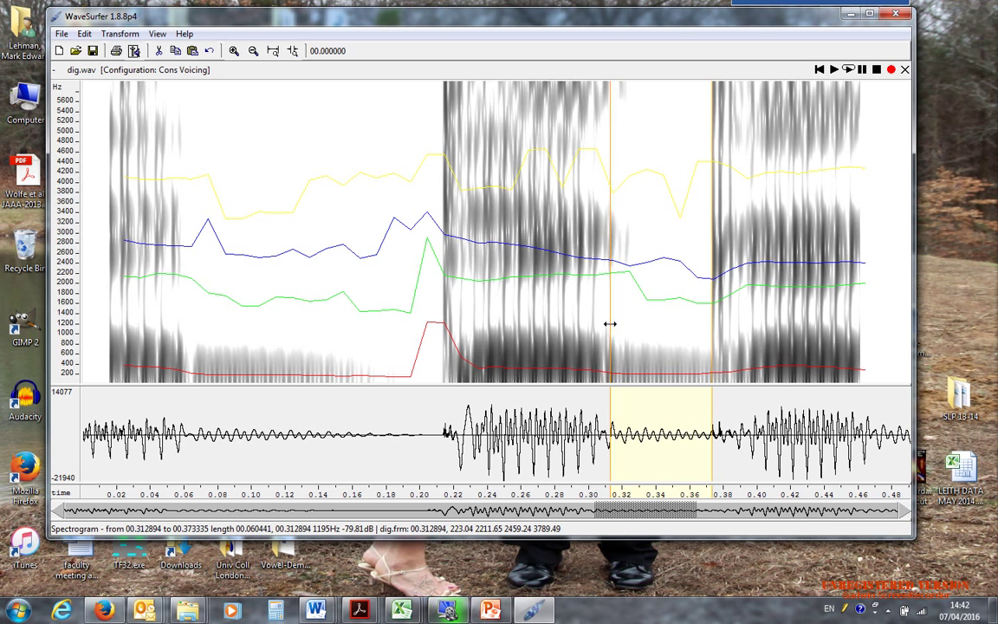
left_click_drag(609, 323, 777, 309)
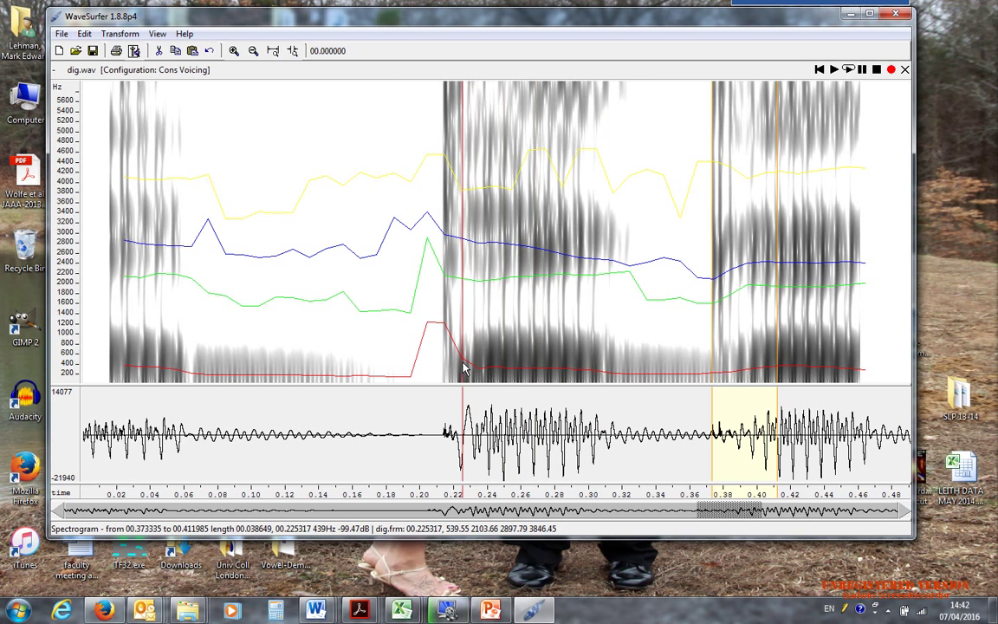
Step: Redraw the first formant track around the first burst down to about 400 Hz
left_click_drag(408, 373, 433, 370)
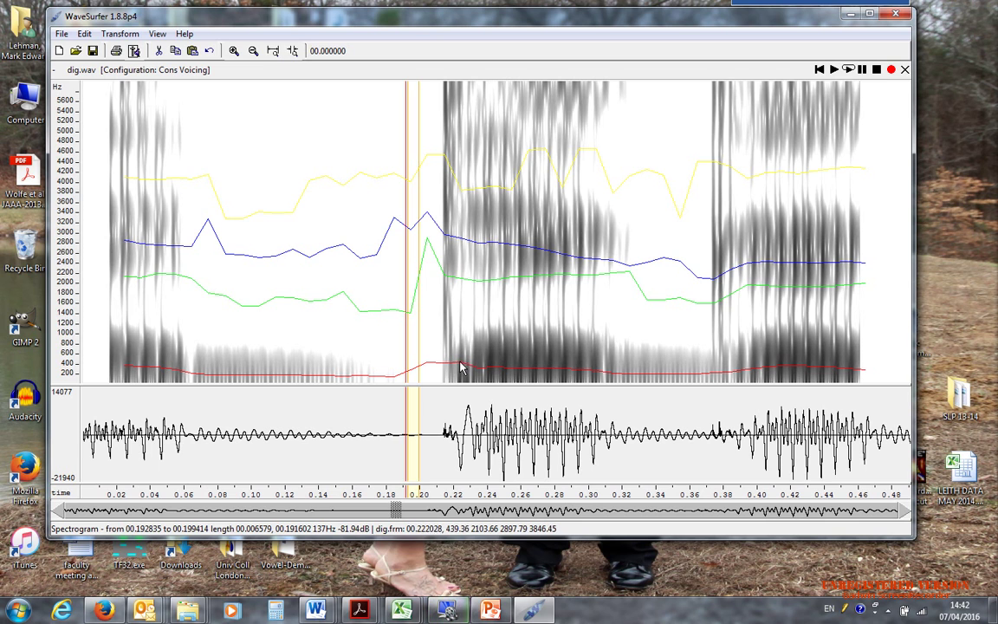
right_click(334, 129)
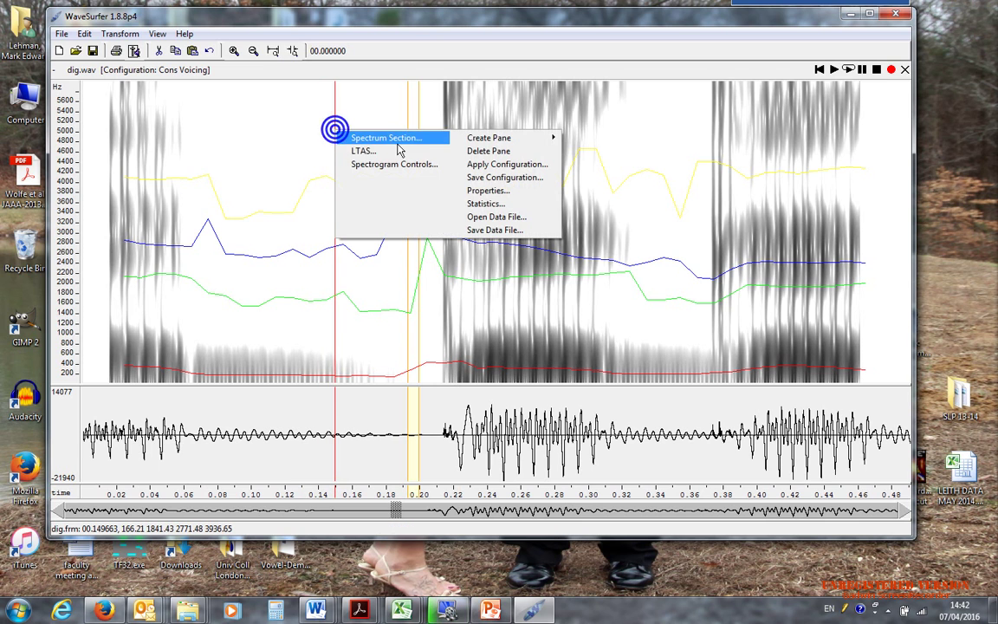
Step: Convert the sound to a sample rate of 10000 and redraw the first formant track lower between about 0.20 s and 0.22 s
left_click(121, 34)
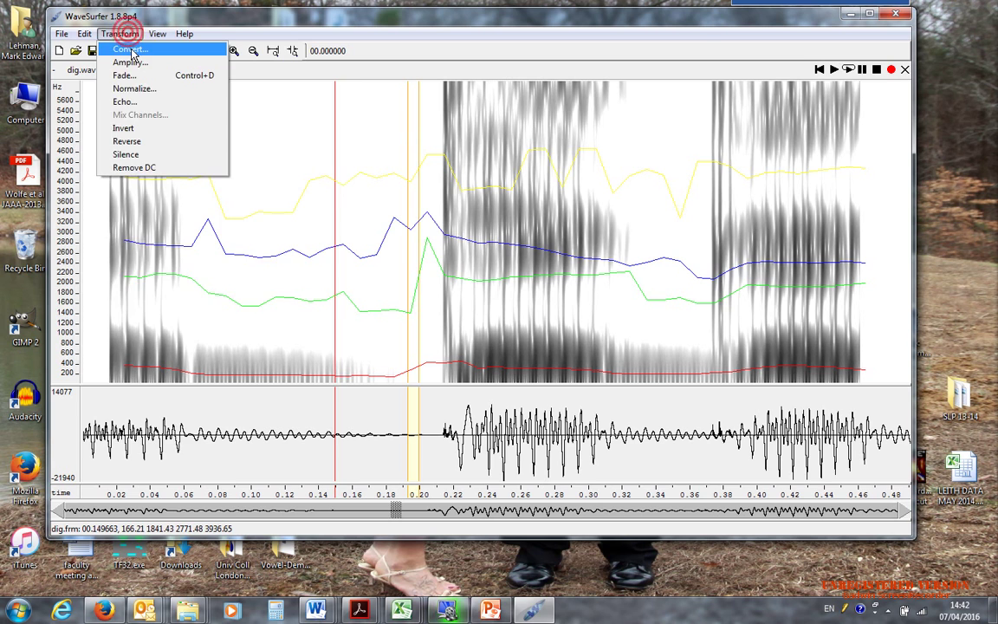
left_click(135, 46)
left_click(141, 168)
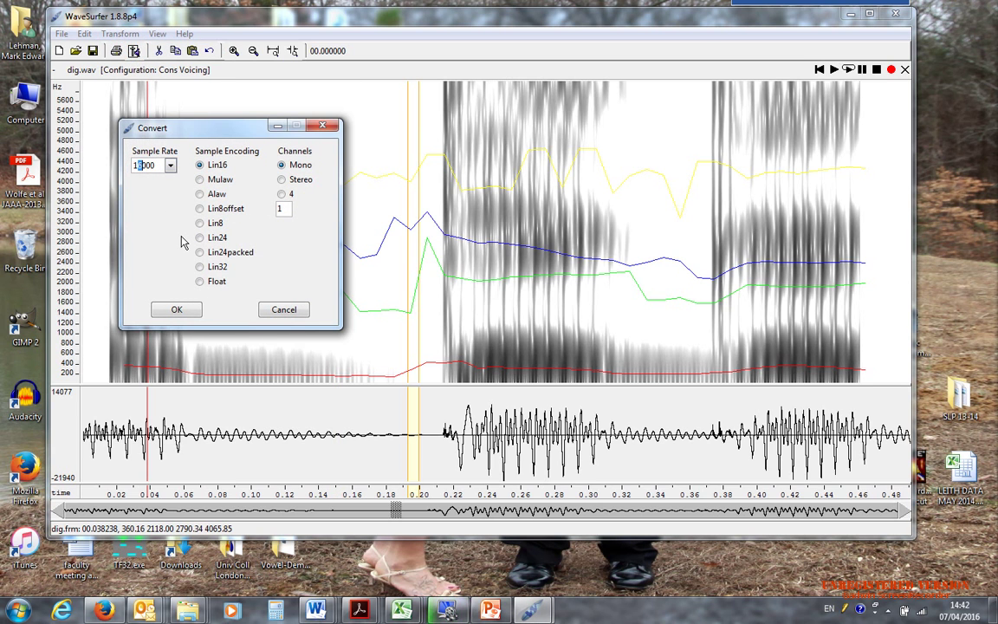
type("0")
left_click(173, 312)
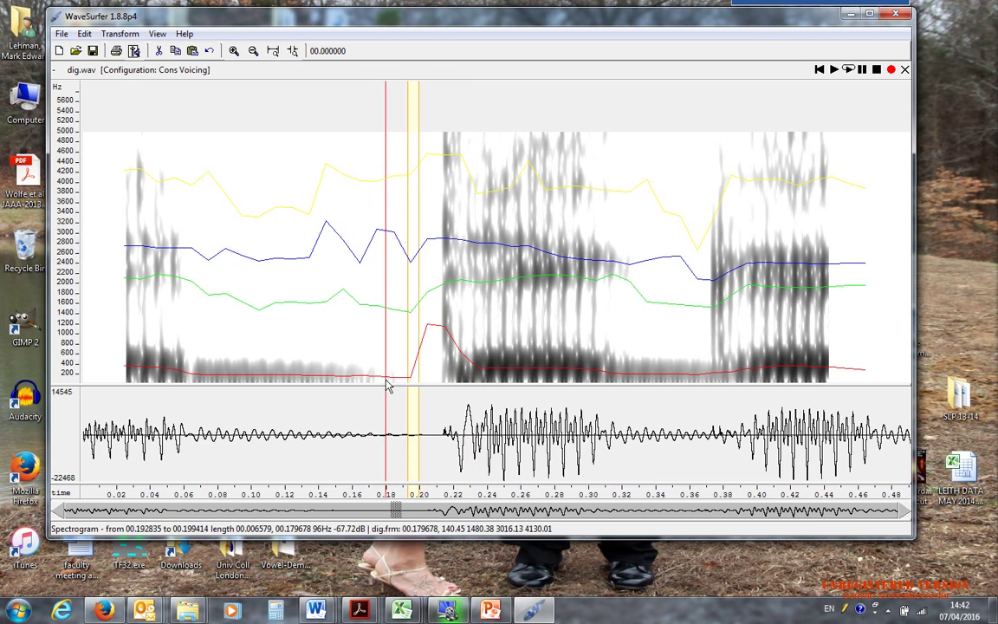
left_click_drag(424, 378, 442, 377)
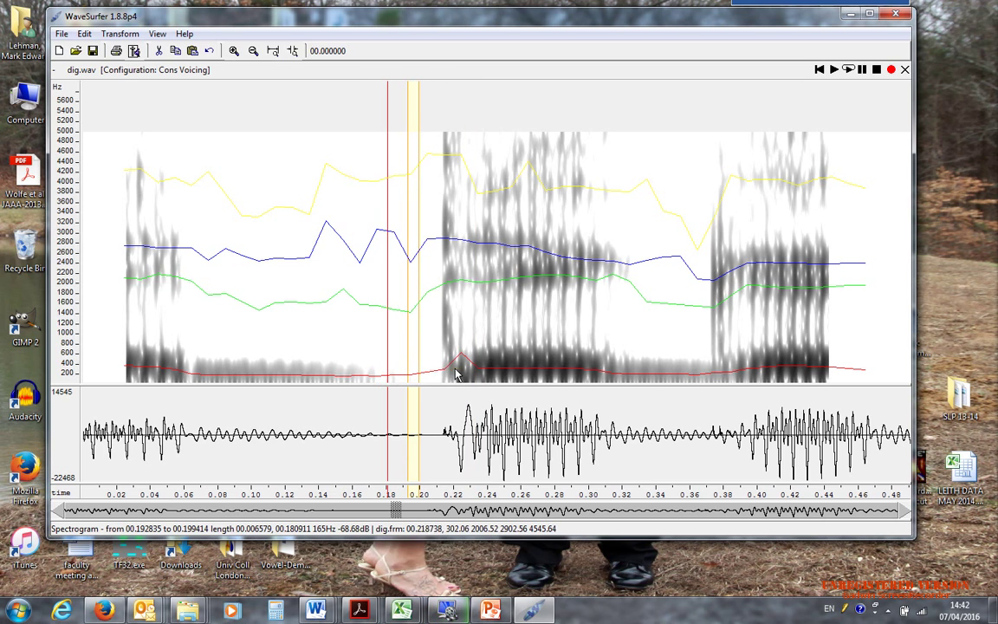